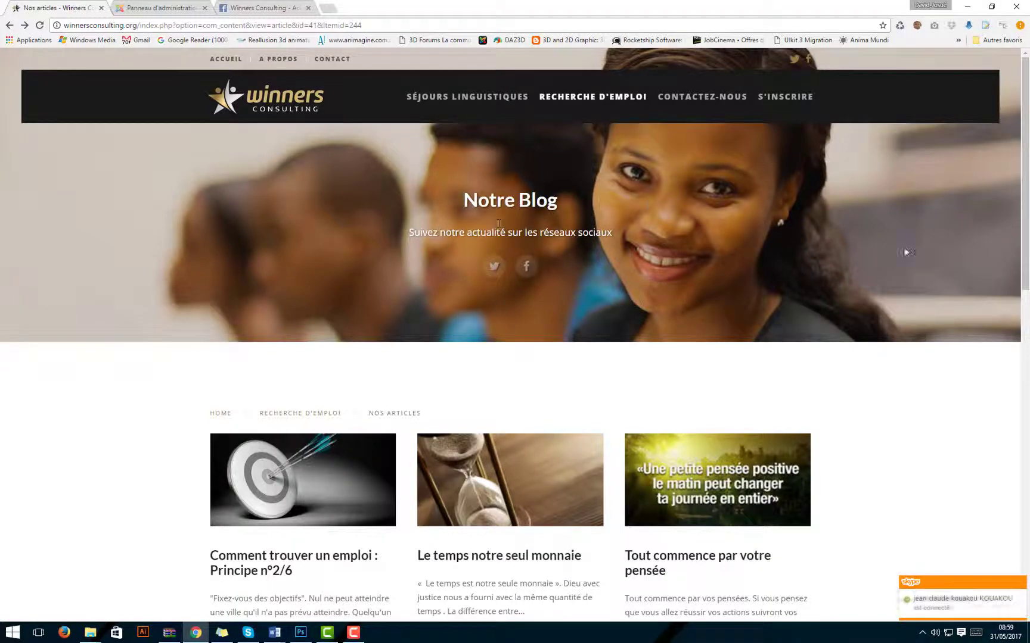
Step: Look through the article previews on the Notre Blog page of the Winners Consulting site
scroll(498, 223, "down", 5)
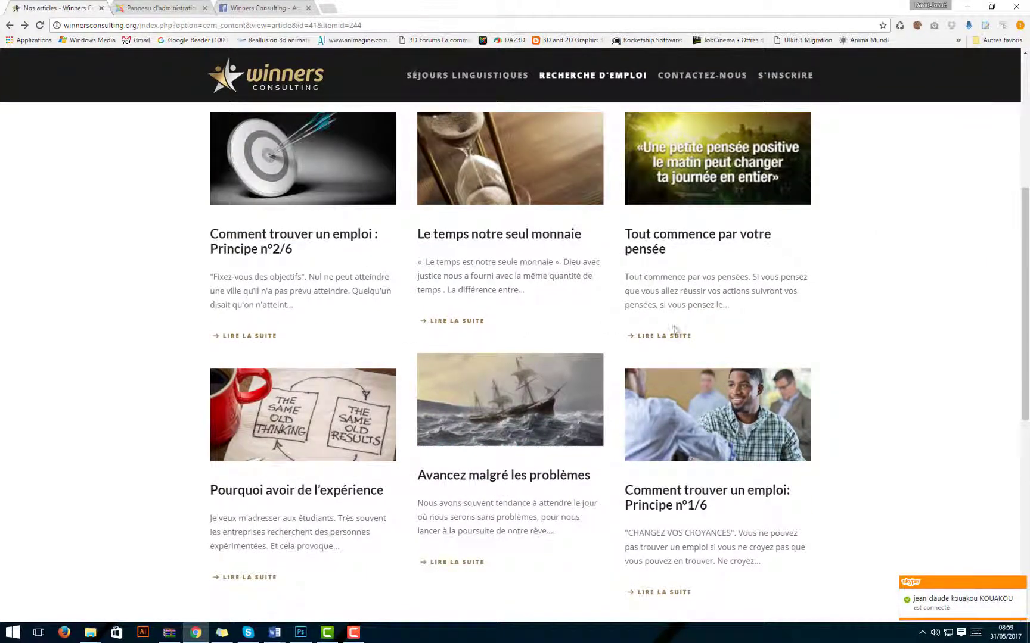
scroll(441, 278, "down", 5)
scroll(442, 278, "up", 5)
scroll(622, 252, "down", 9)
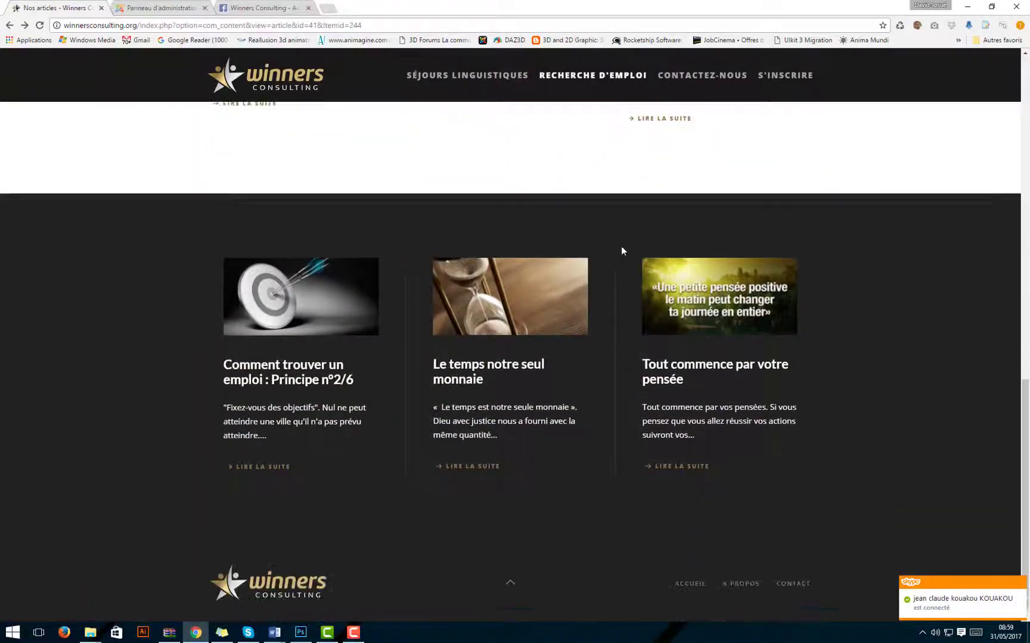
scroll(622, 251, "up", 15)
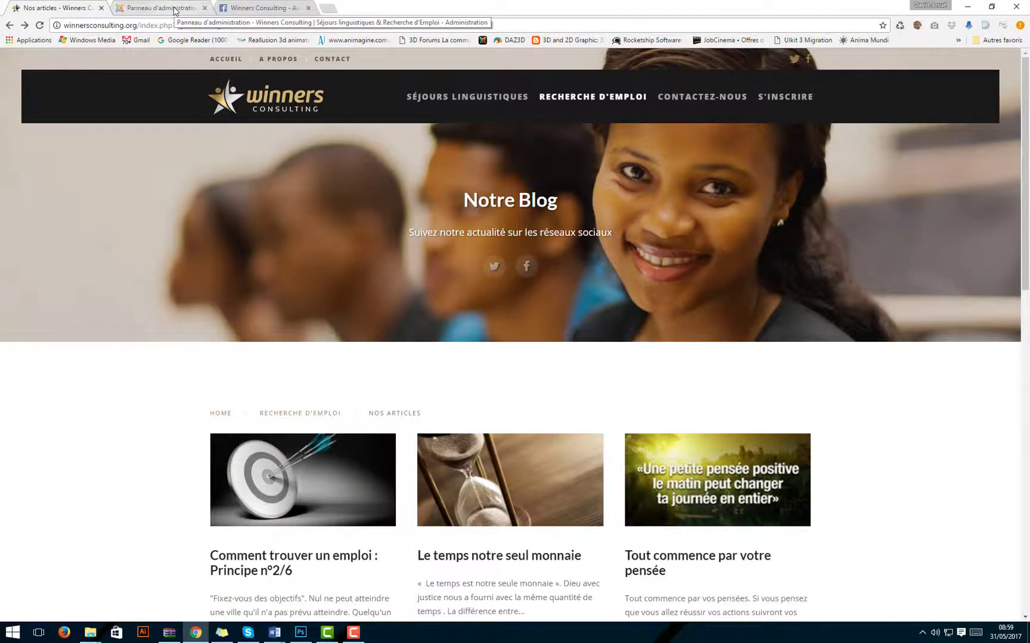
Step: Go to the site's Joomla administration and start adding a new article
left_click(174, 12)
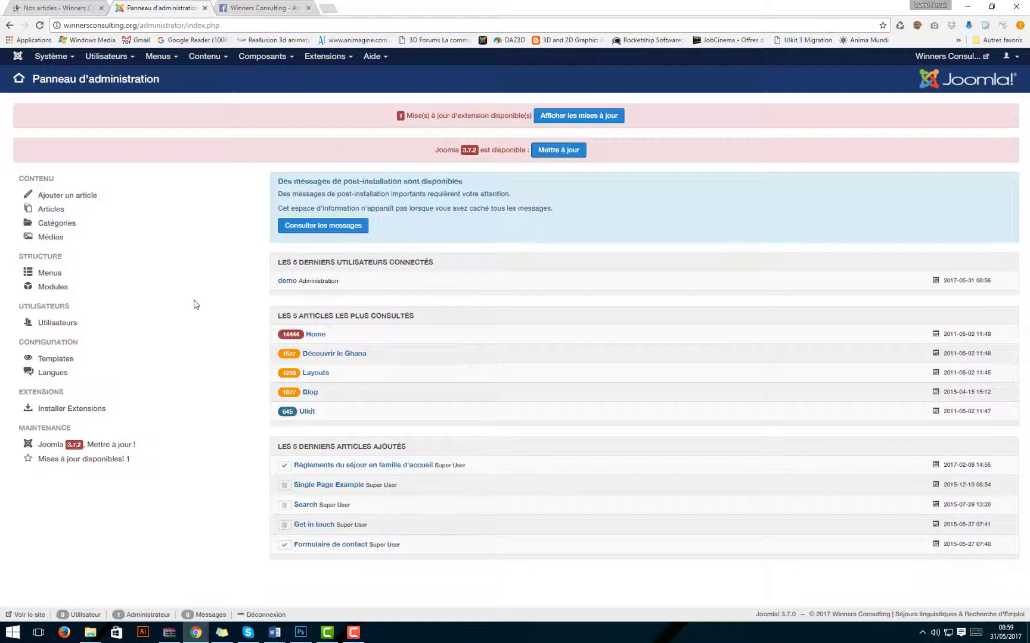
left_click(215, 57)
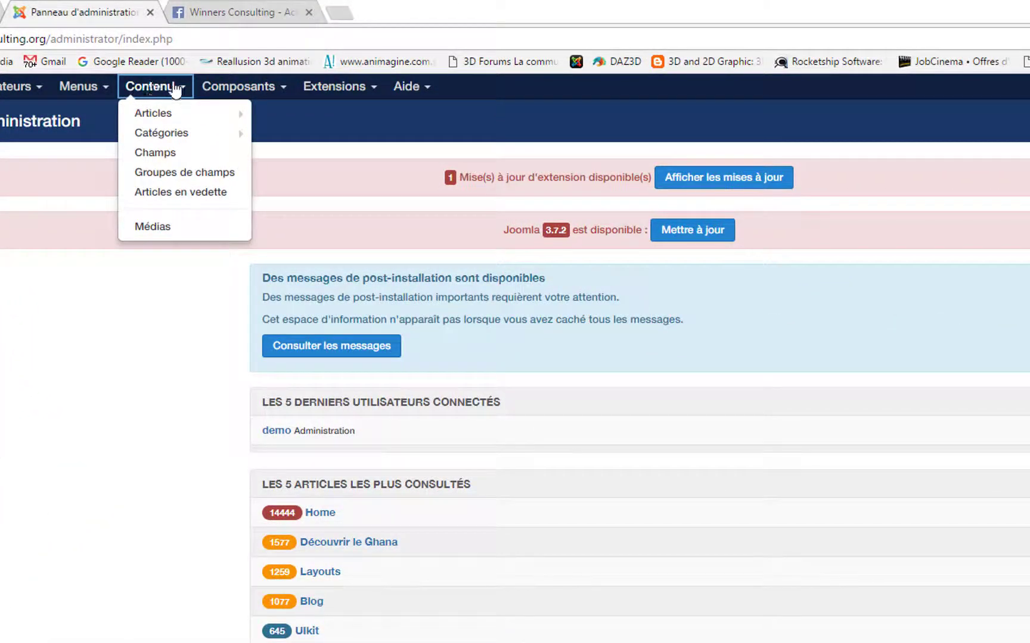
mouse_move(167, 117)
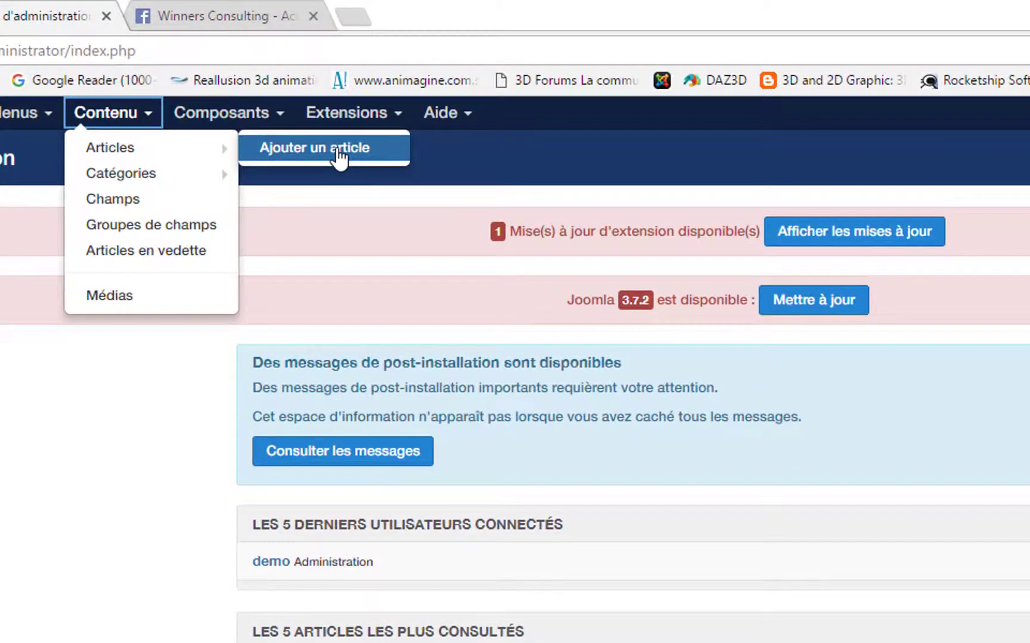
left_click(337, 152)
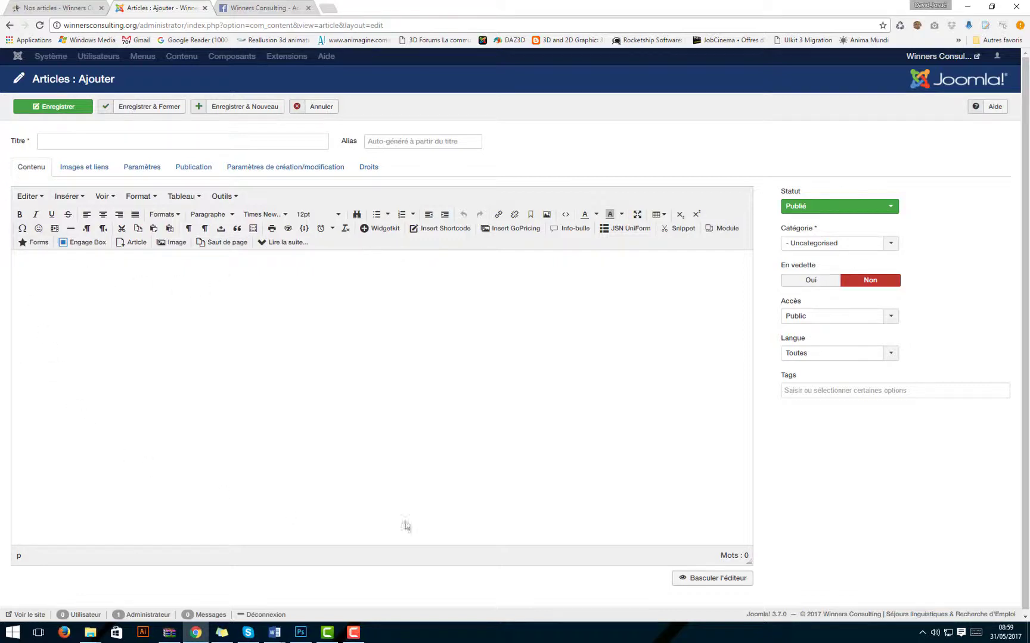
Step: Enter the placeholder title "sfsdfdfdfdfdf" and the placeholder body text "fsdfdsfdsfds bdbdgfd qdshdhs" in the new article
left_click(149, 273)
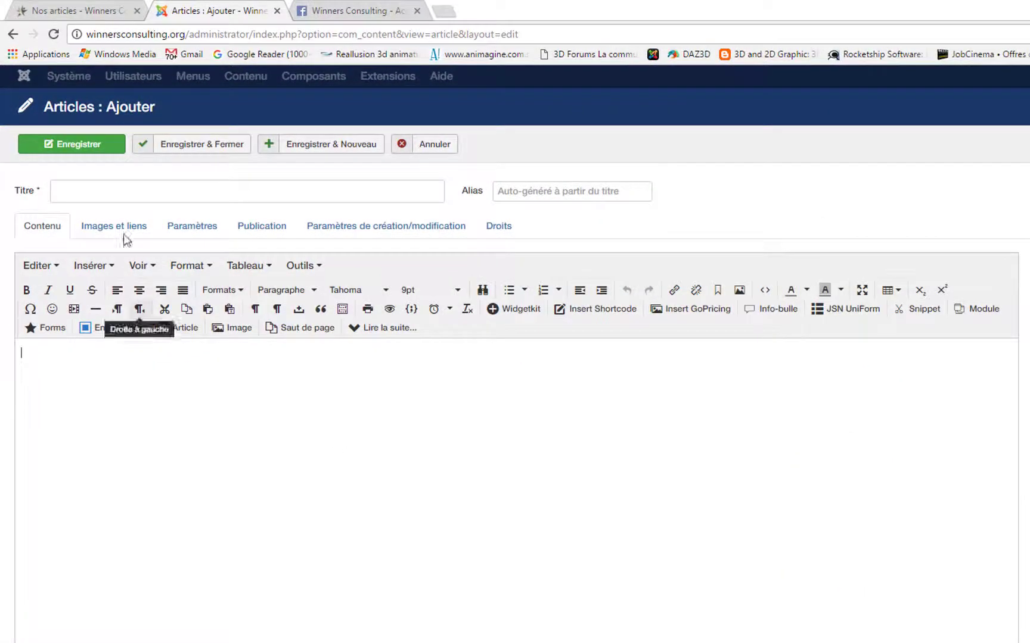
left_click(125, 187)
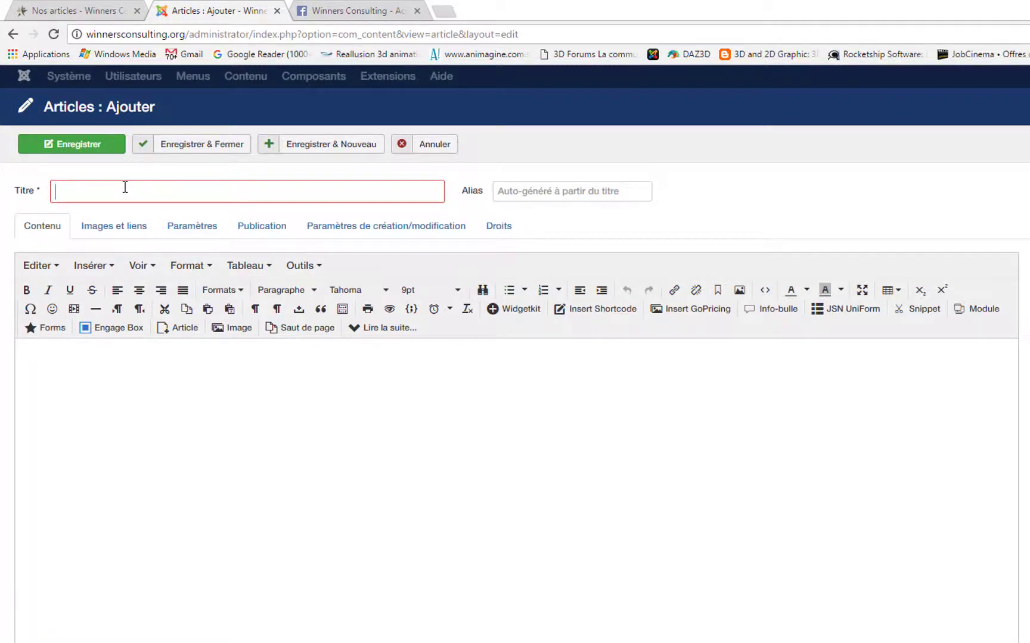
type("sfsdfdf")
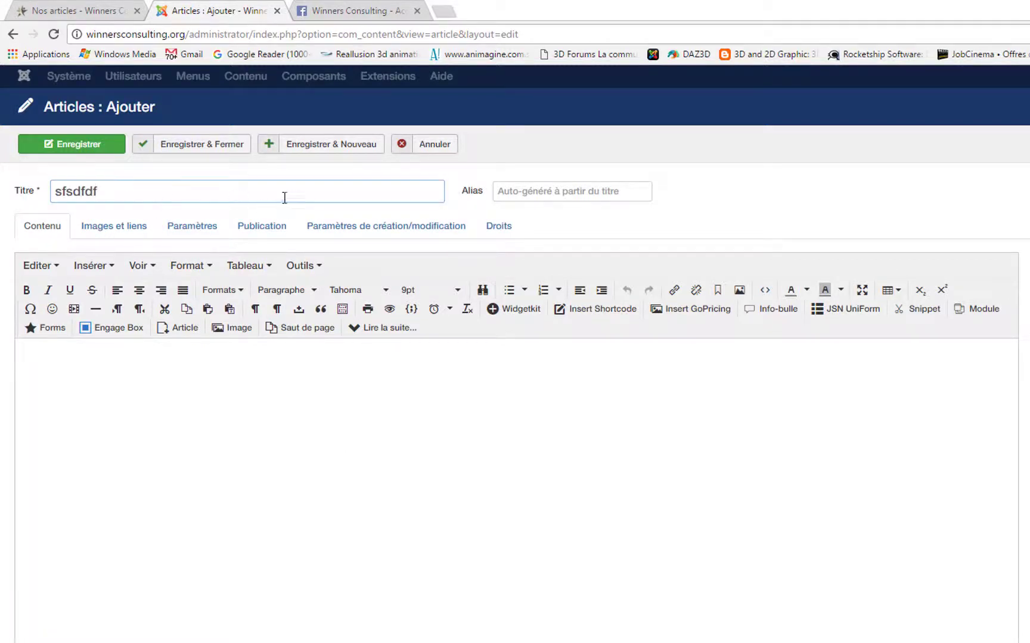
type("dfdfdf")
left_click(166, 399)
type("fsdfdsfdsfds bl")
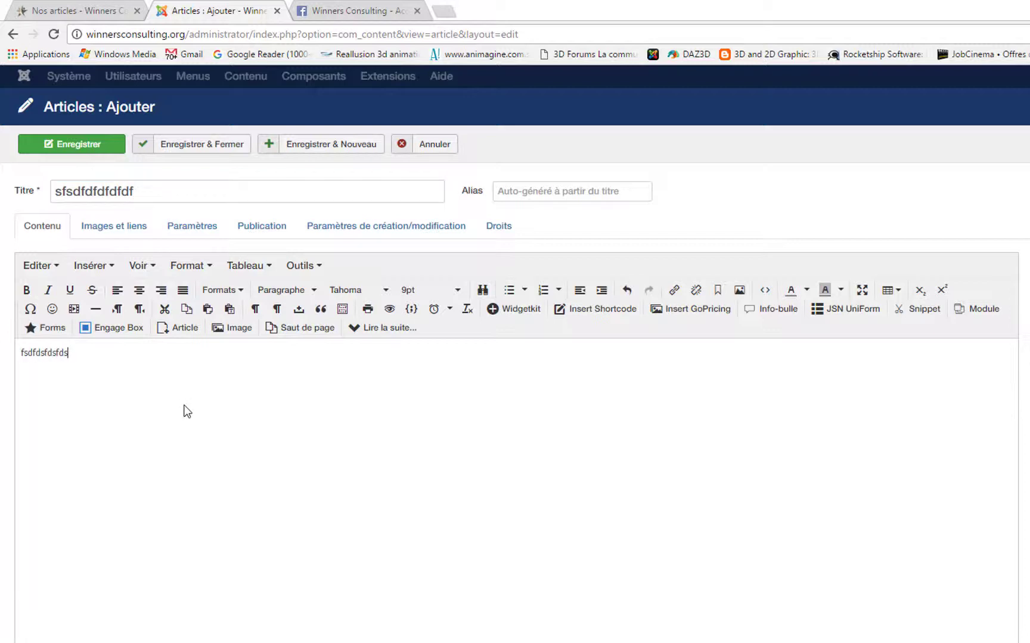
type("bdgfd qdshdhs")
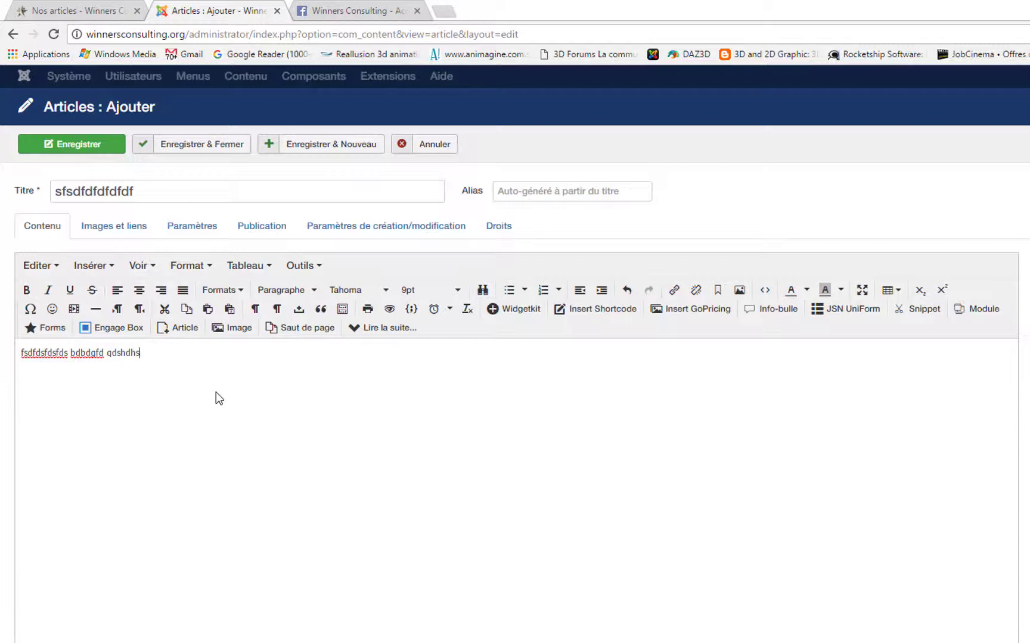
Step: Switch to the Word document "3 conseils pour réussir son entretien d" and copy its heading line
mouse_move(279, 636)
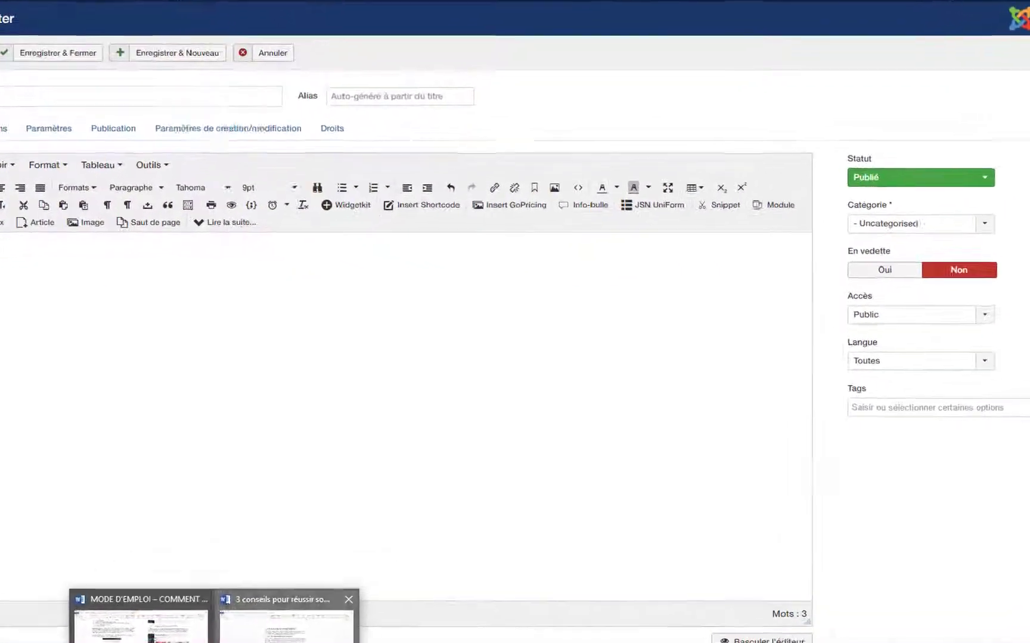
left_click(331, 580)
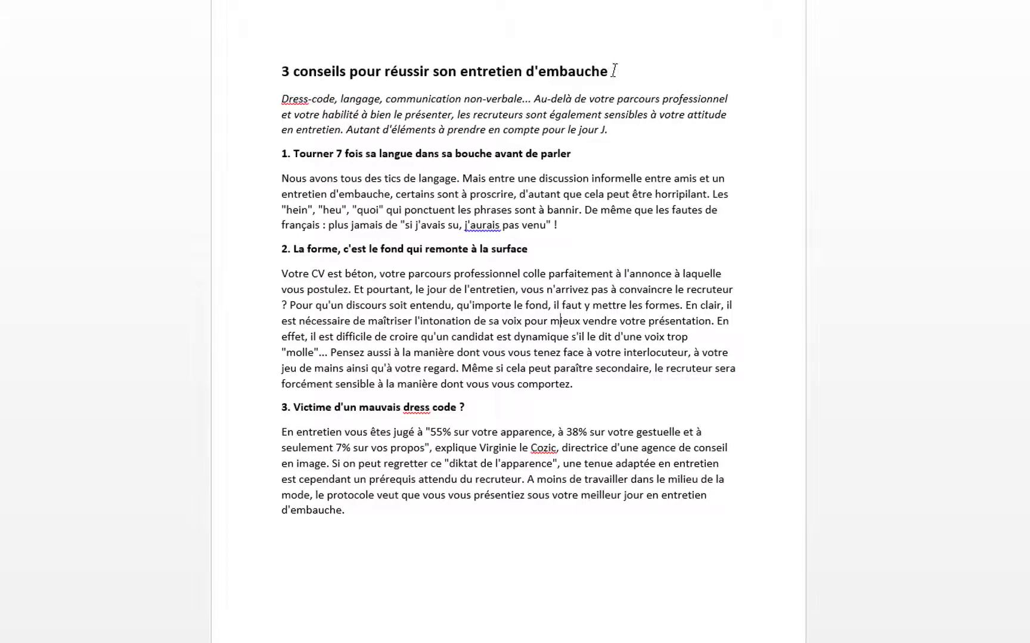
left_click_drag(614, 70, 281, 75)
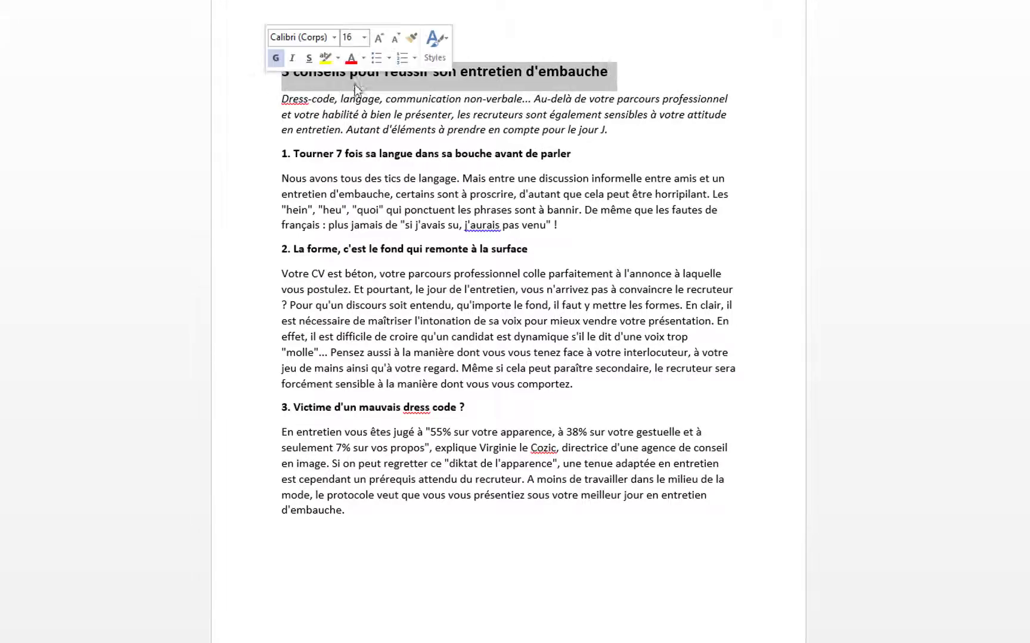
right_click(399, 83)
left_click(426, 119)
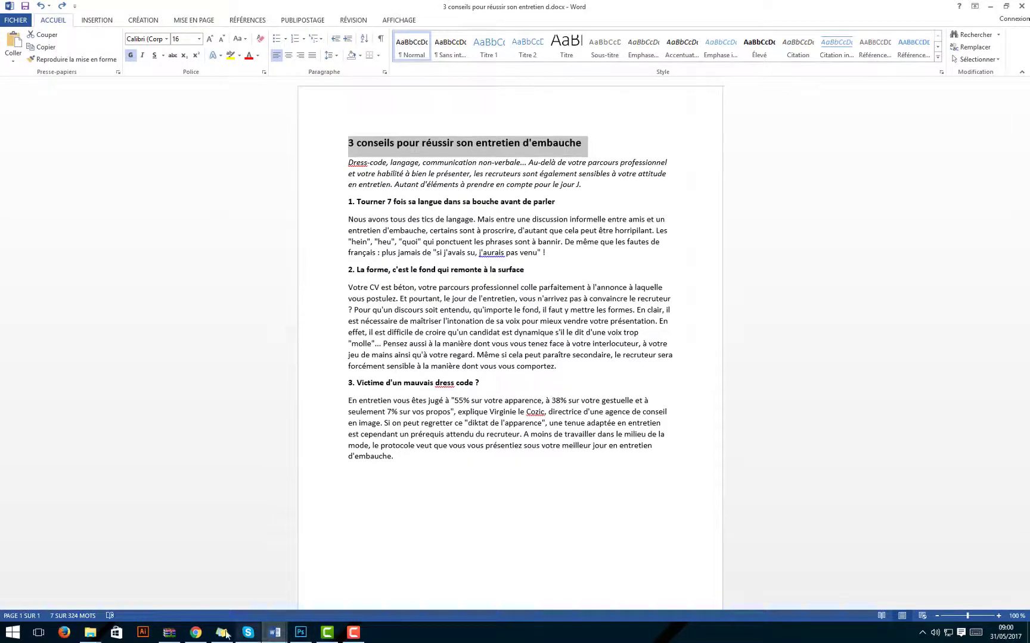
Step: Return to the Joomla article in Chrome and replace its title with "3 conseils pour réussir son entretien d'embauche"
left_click(203, 635)
double_click(119, 141)
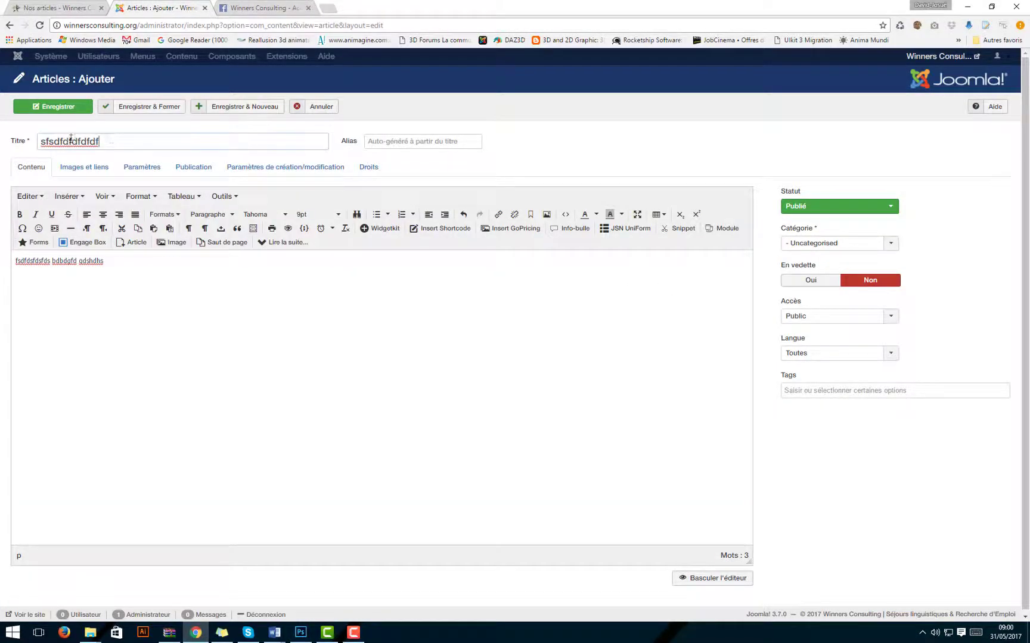
right_click(84, 143)
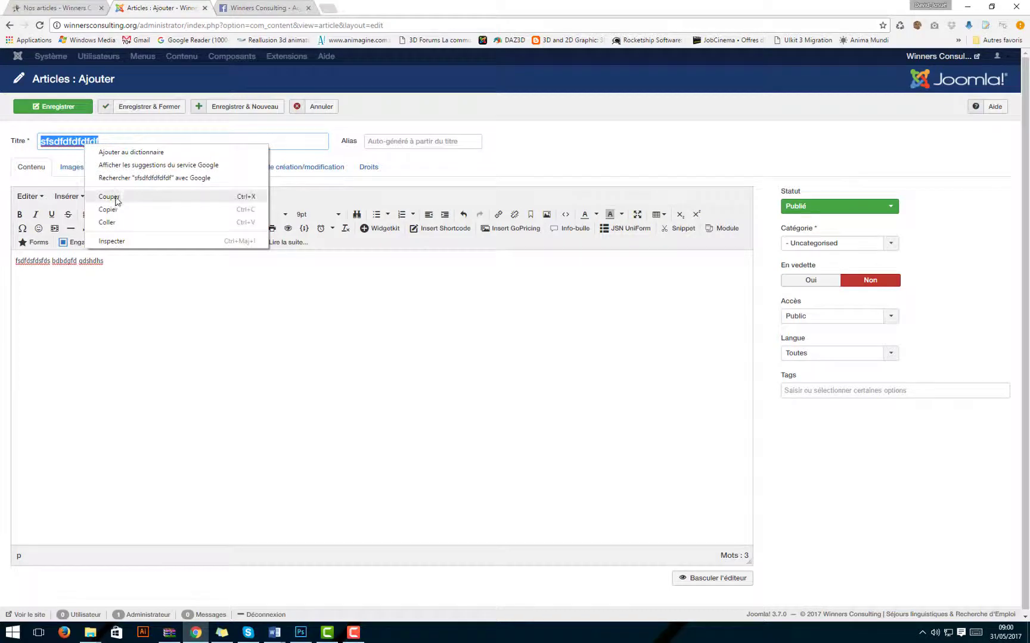
left_click(108, 222)
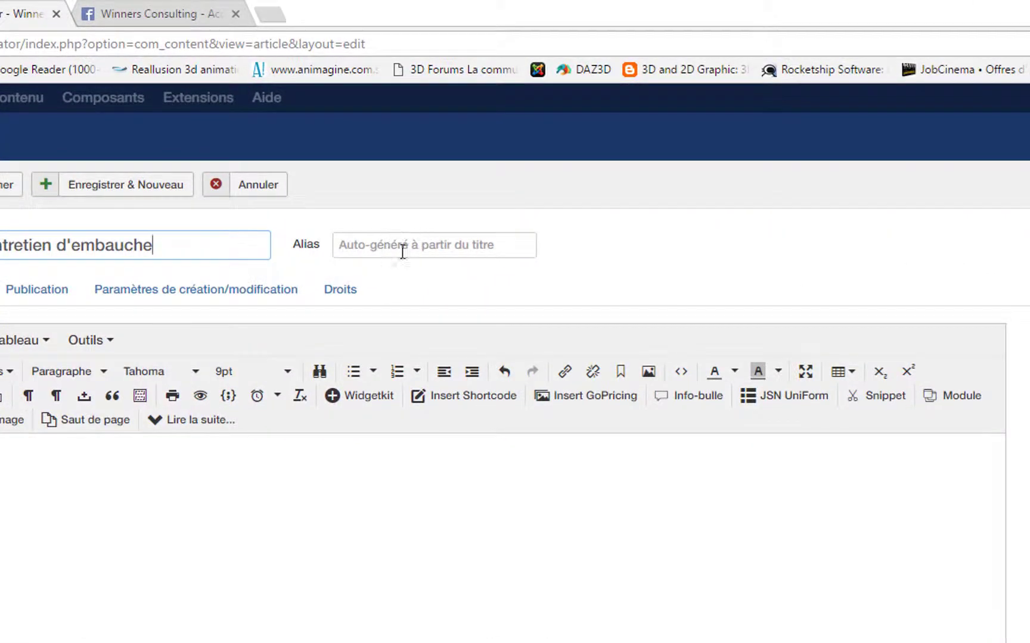
left_click(448, 243)
right_click(447, 243)
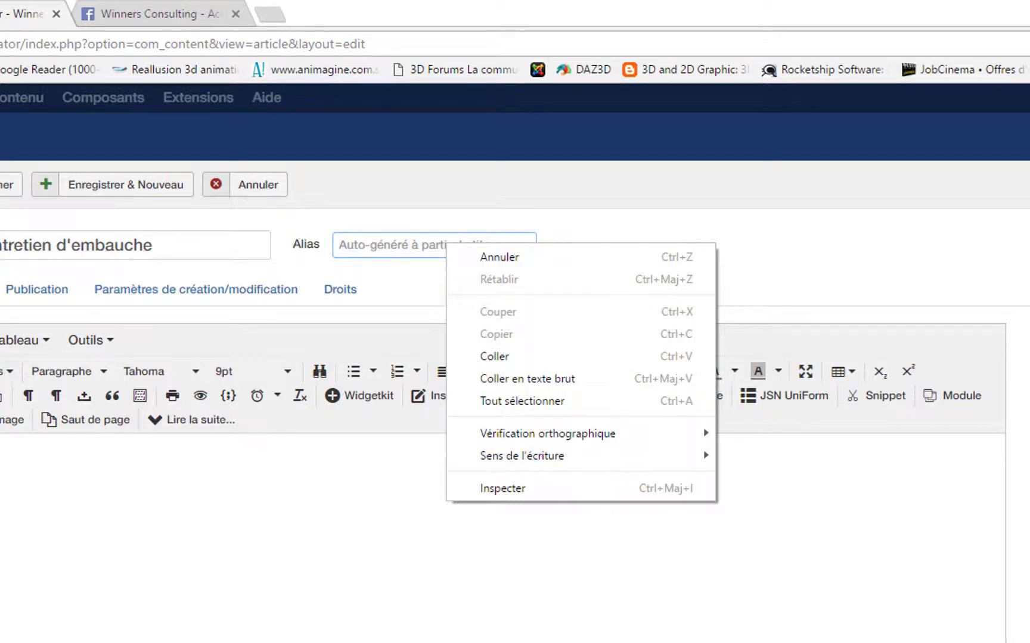
left_click(136, 244)
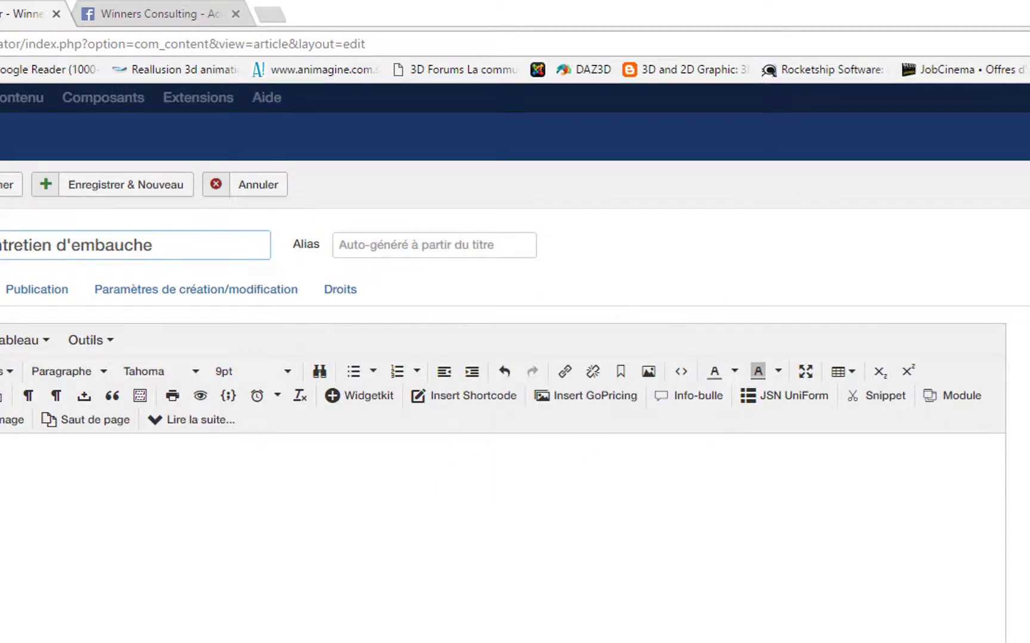
Step: Switch back to the Word document and copy all the text below the heading, from "Dress-code" to the last paragraph
key("alt+Tab")
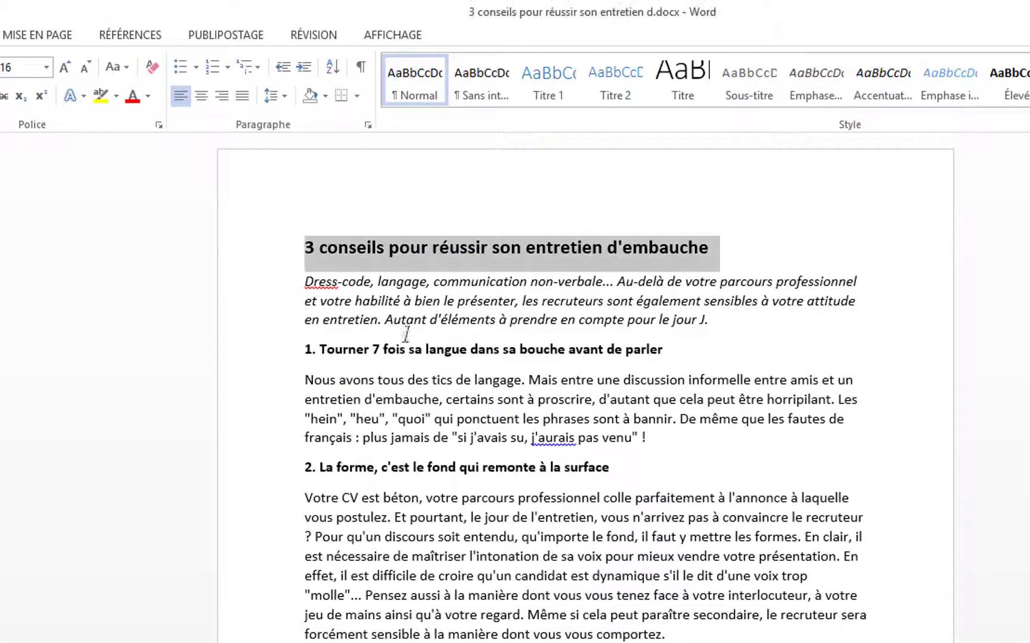
left_click(298, 296)
left_click_drag(307, 286, 405, 550)
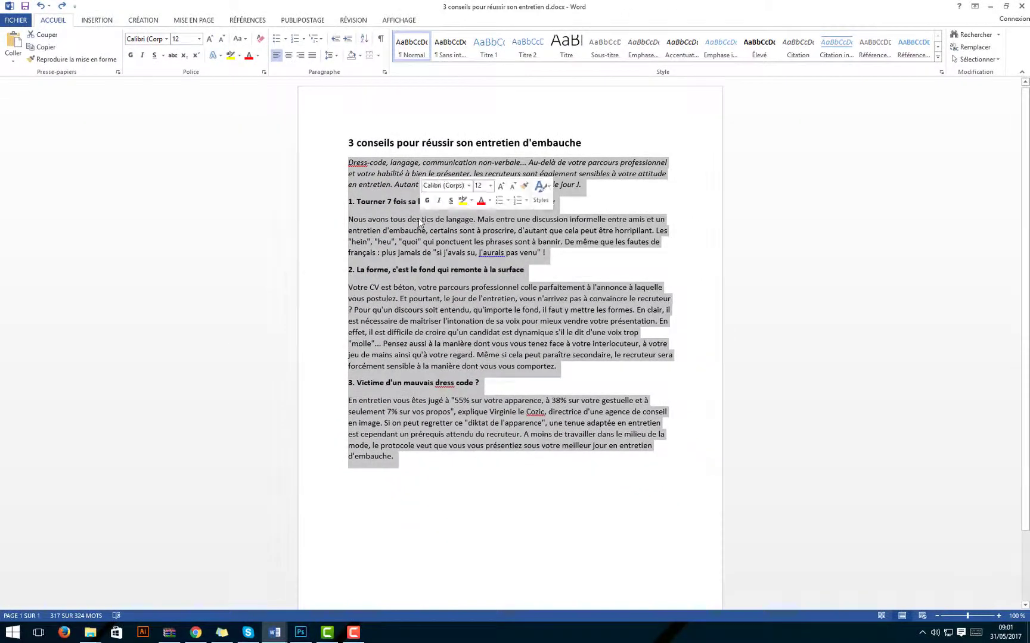
right_click(420, 222)
left_click(441, 239)
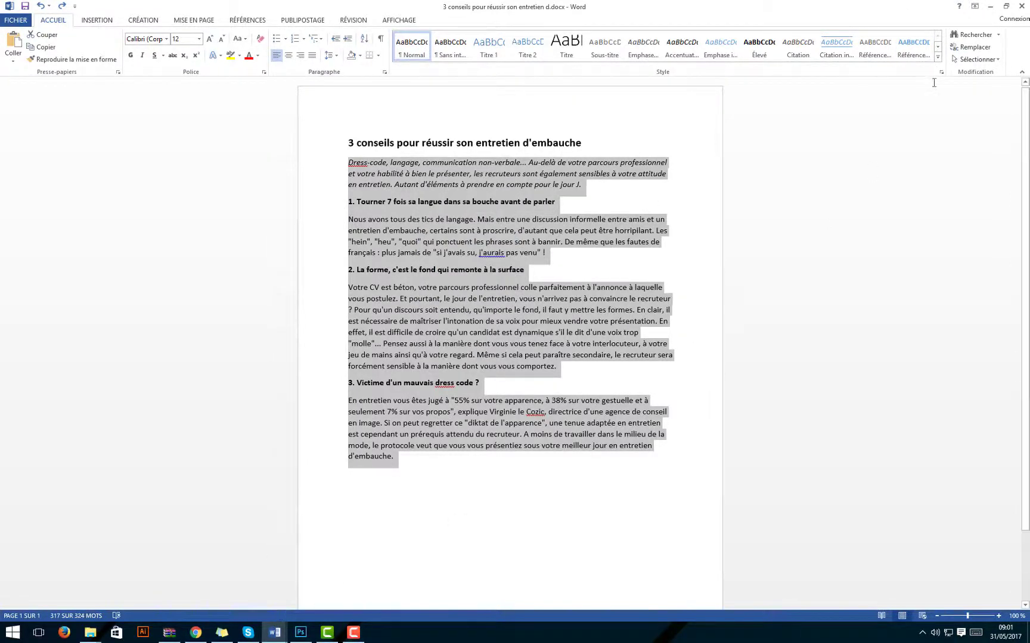
Step: Return to the Joomla article and replace the placeholder body text with the text copied from Word
left_click(989, 6)
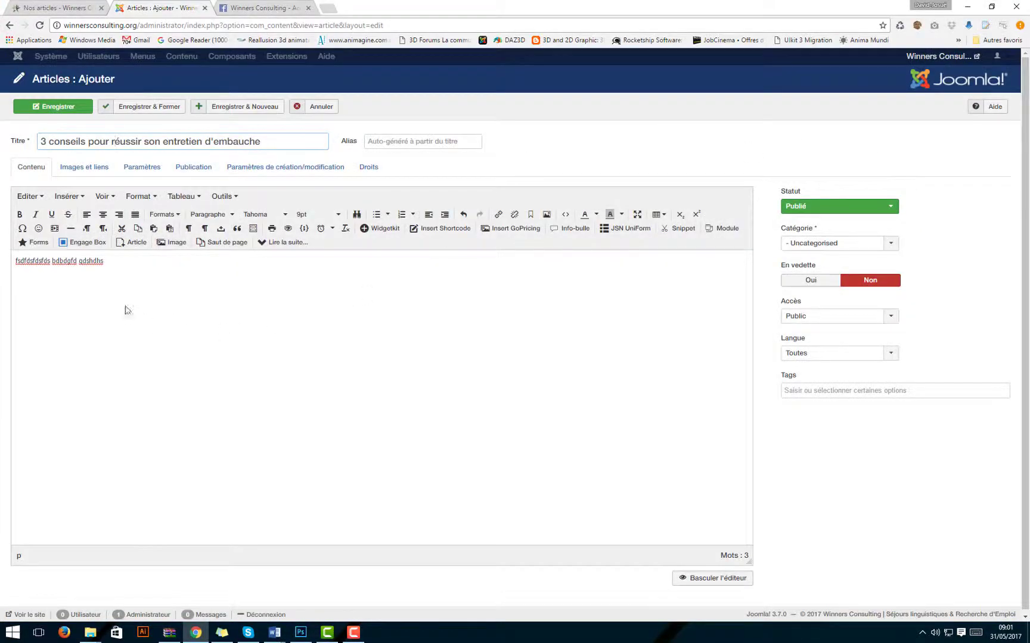
left_click_drag(117, 262, 1, 262)
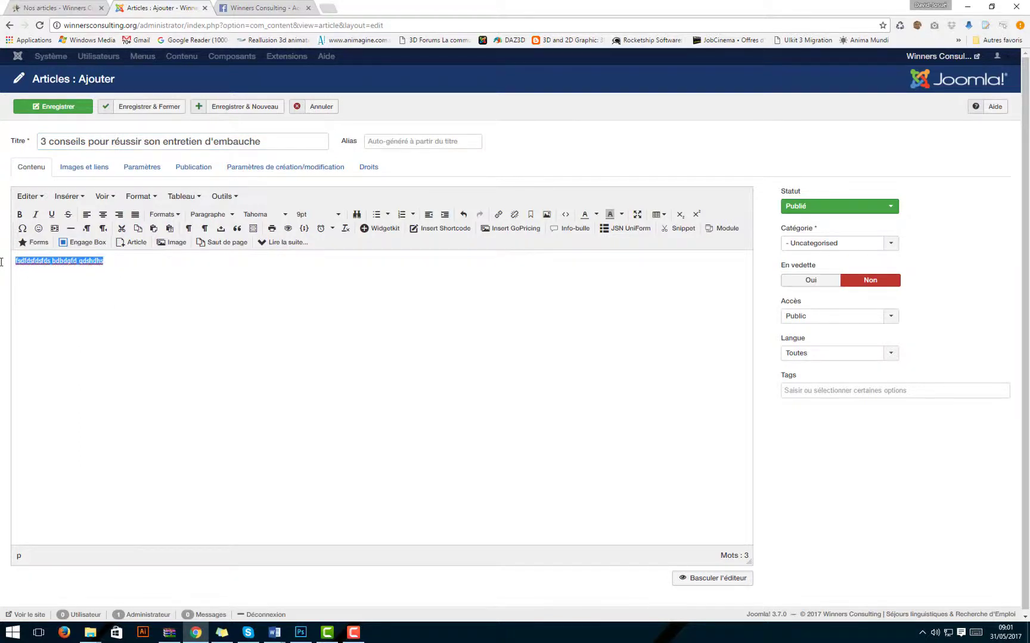
key("ctrl+v")
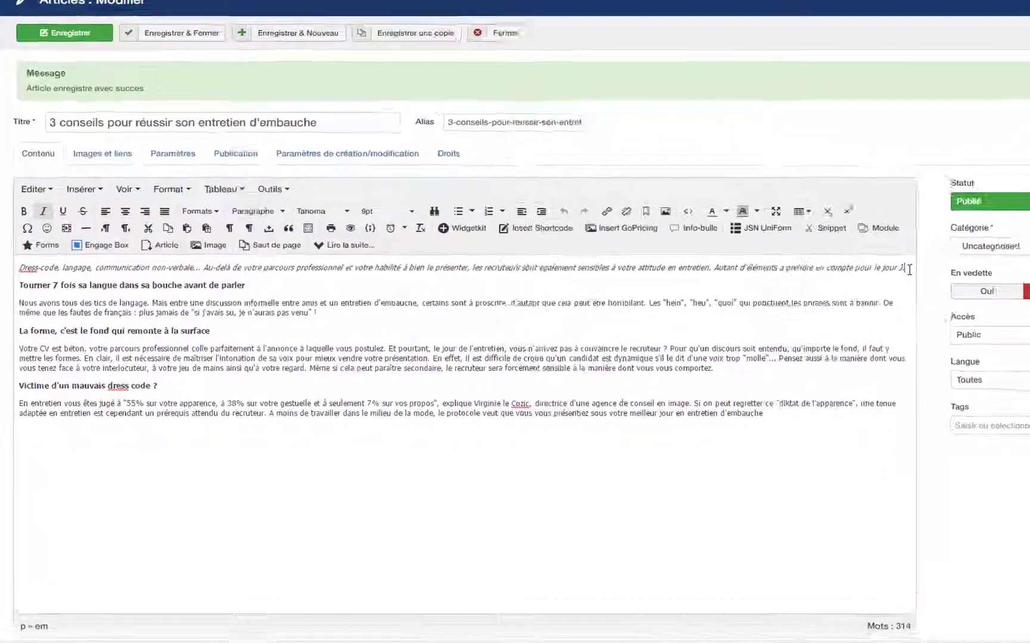
Step: Remove the italic formatting from the introductory paragraph beginning with "Dress-code, langage, communication non-verbale"
left_click_drag(747, 301, 71, 290)
left_click_drag(111, 201, 24, 215)
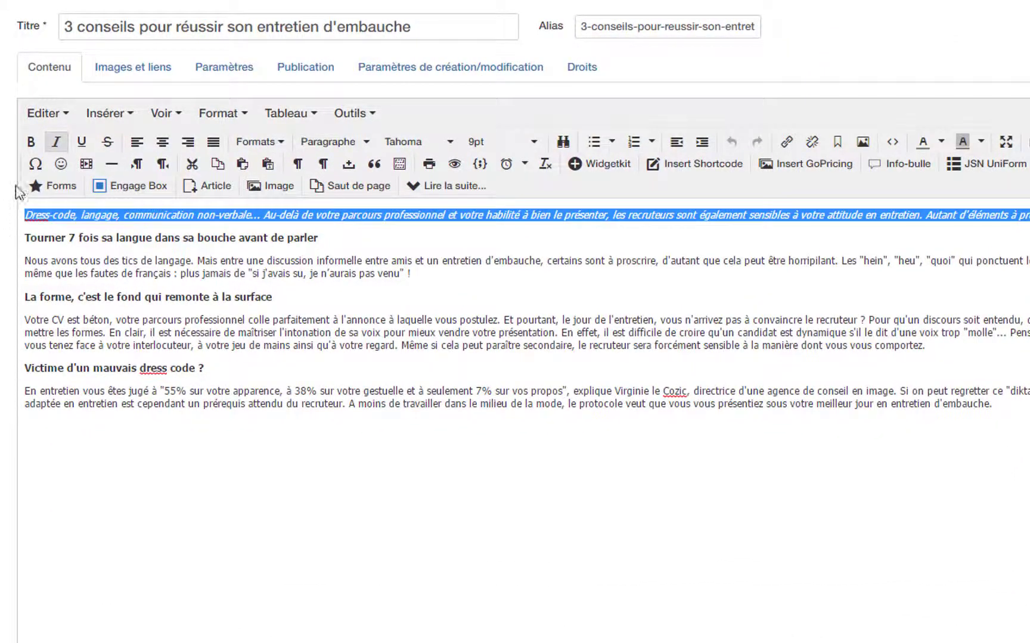
left_click(57, 145)
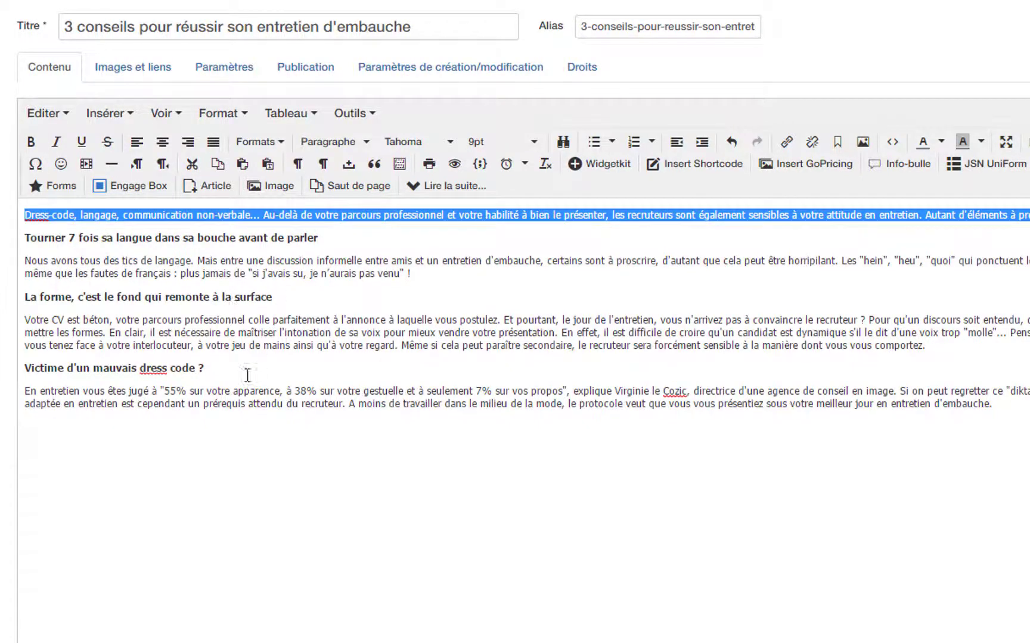
Step: Make the quote "55% sur votre apparence, à 38% sur votre gestuelle et à seulement 7% sur vos propos" bold
left_click_drag(161, 387, 568, 389)
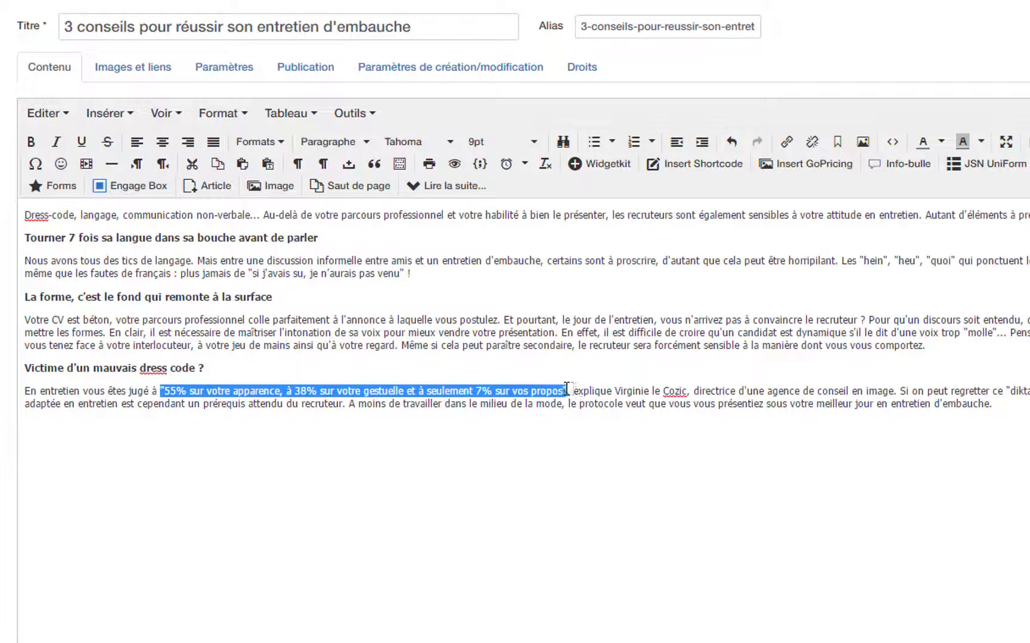
left_click(31, 142)
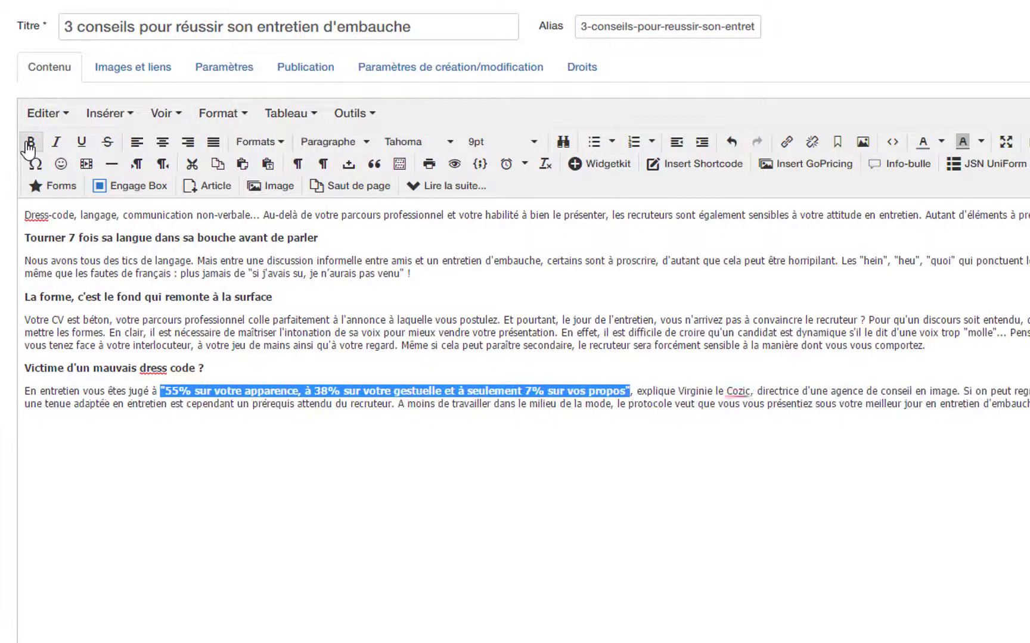
left_click(774, 333)
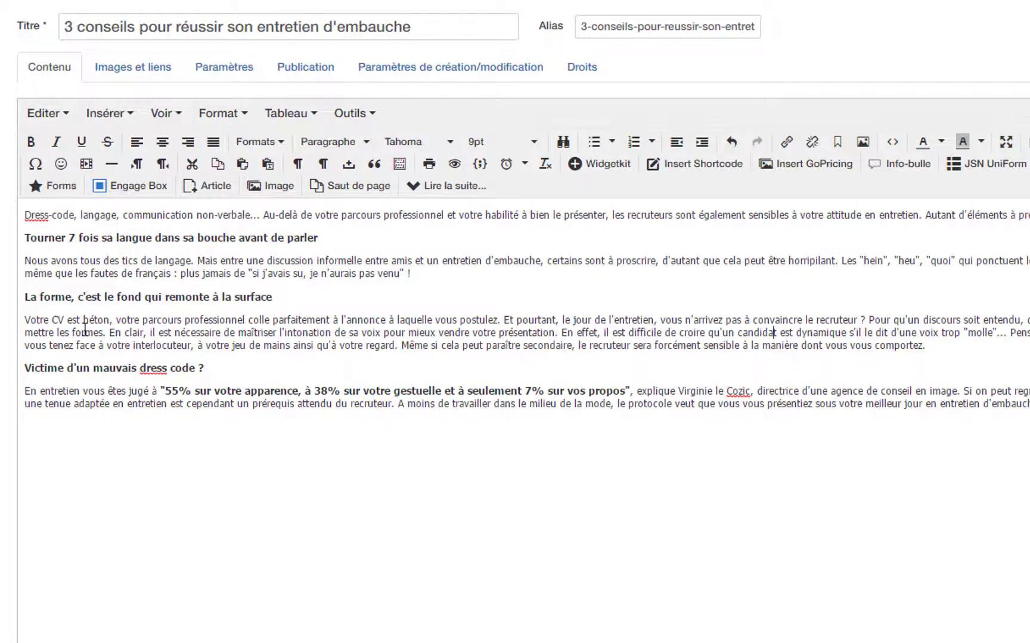
Step: Underline the words "Votre CV est béton" at the start of the paragraph under the second subheading
left_click_drag(23, 325, 107, 320)
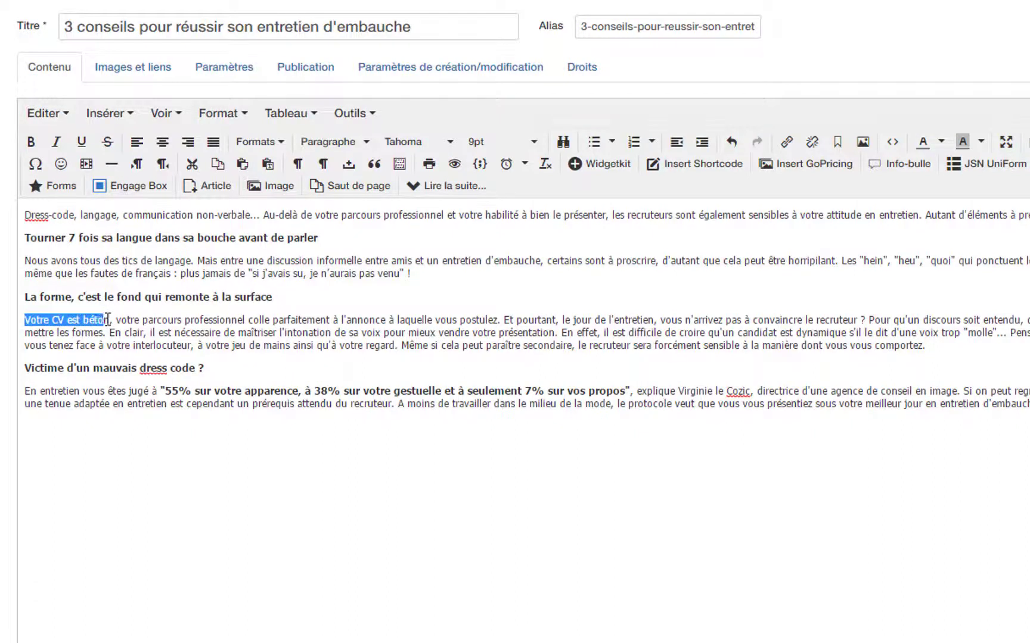
left_click(80, 144)
left_click(271, 340)
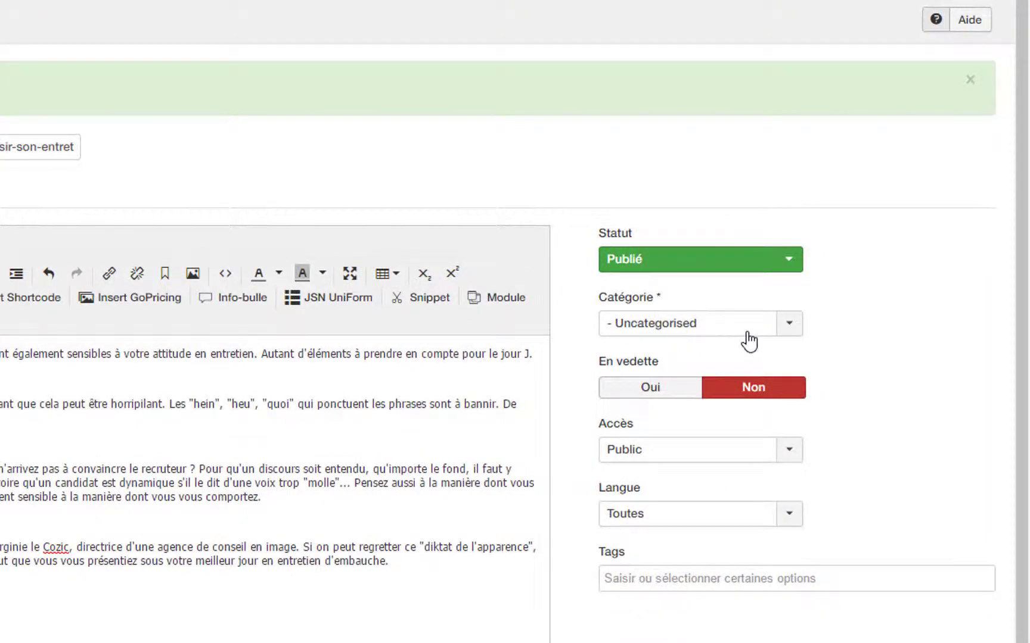
Step: Assign the article to the Blog category, save it and dismiss the confirmation message
left_click(784, 326)
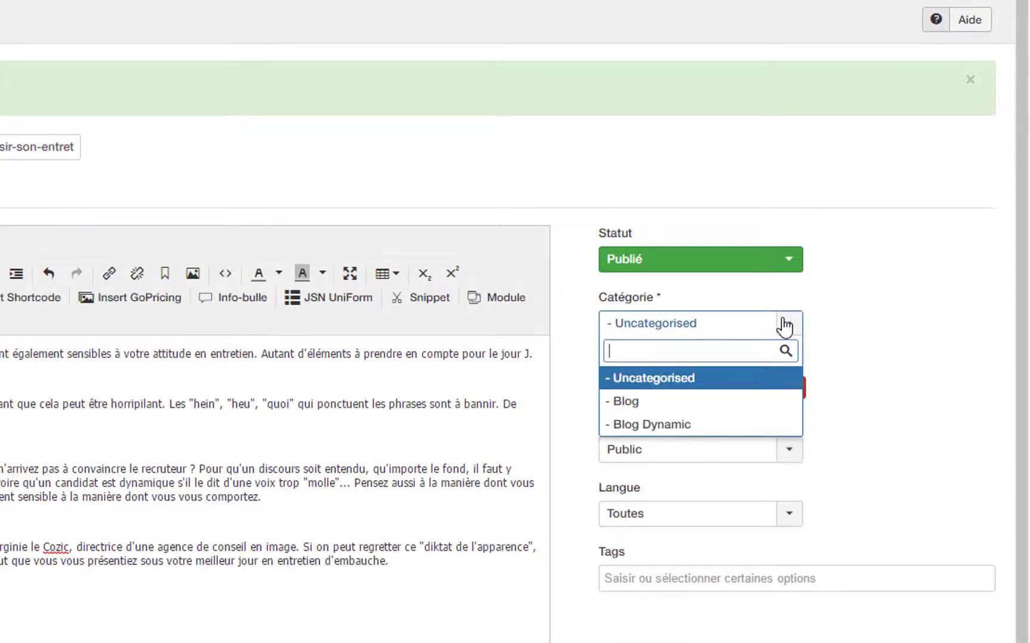
left_click(649, 402)
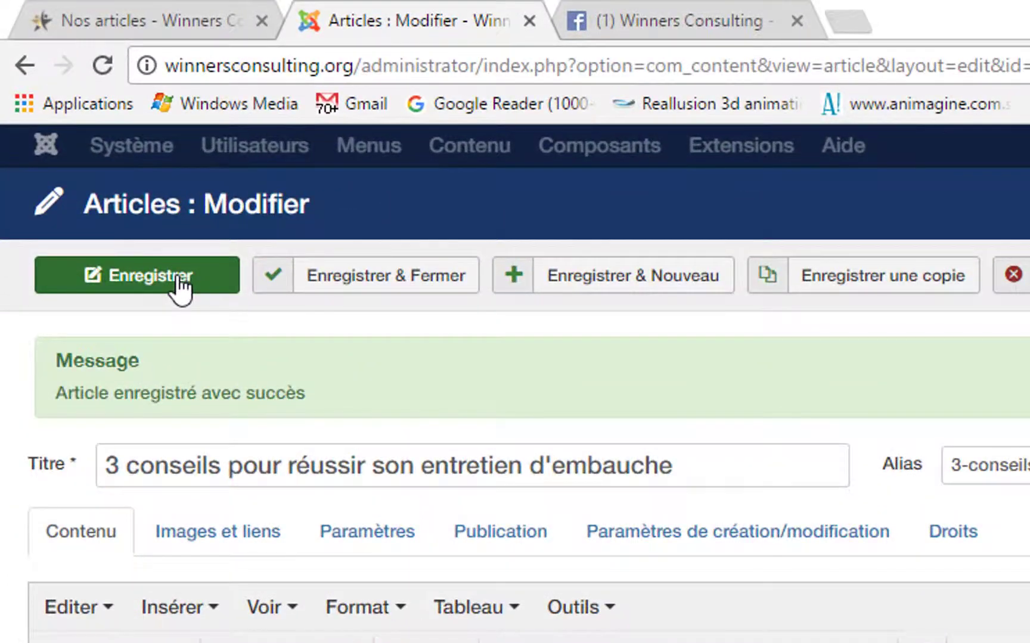
left_click(179, 285)
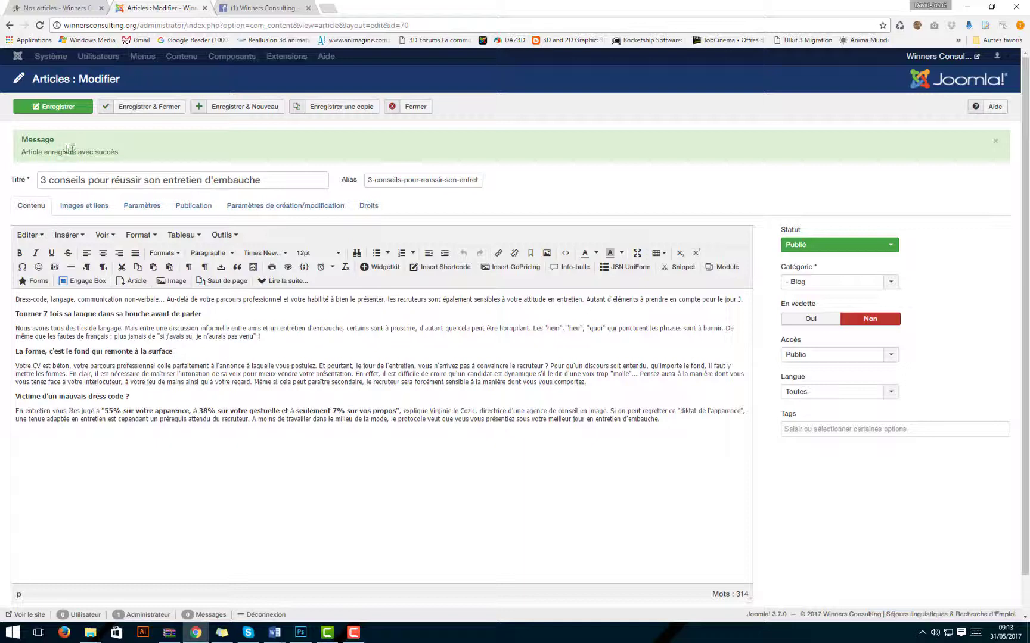
left_click(994, 141)
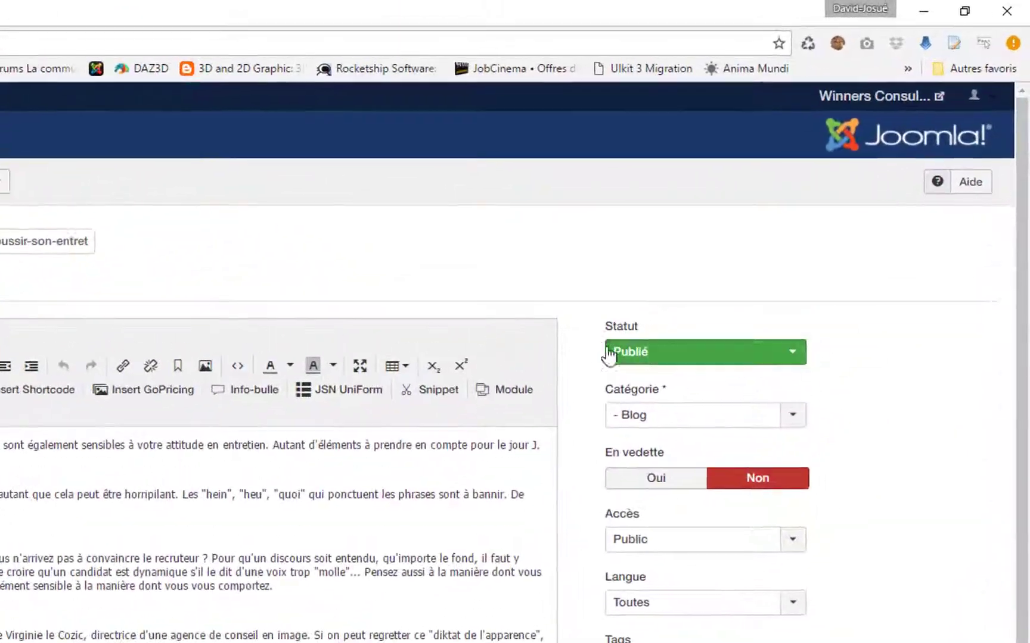
Step: Switch the article's status to Non publié and back to Publié
left_click(690, 357)
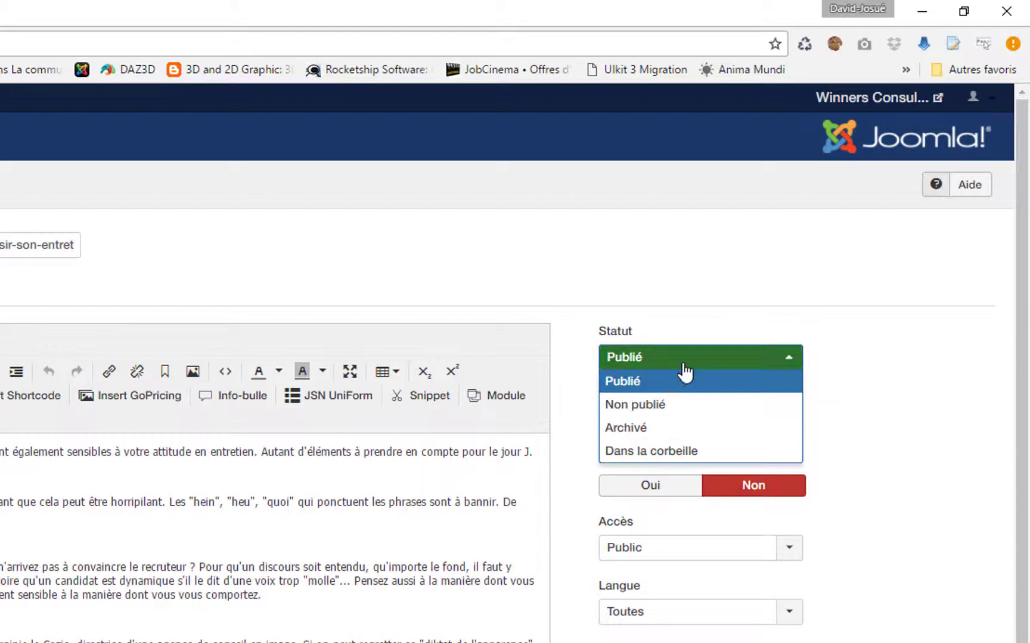
left_click(663, 406)
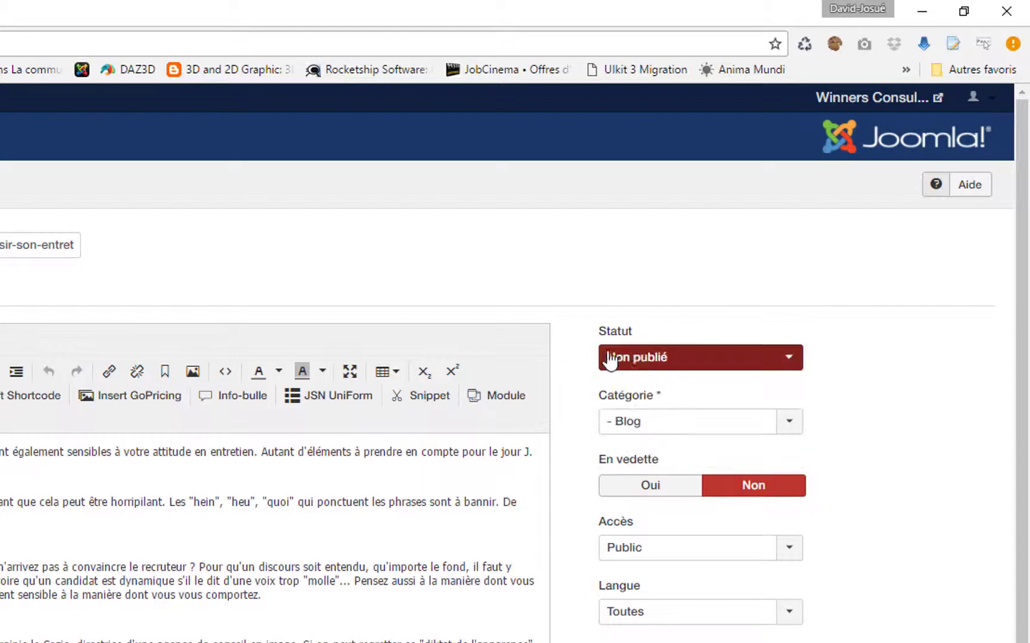
left_click(664, 369)
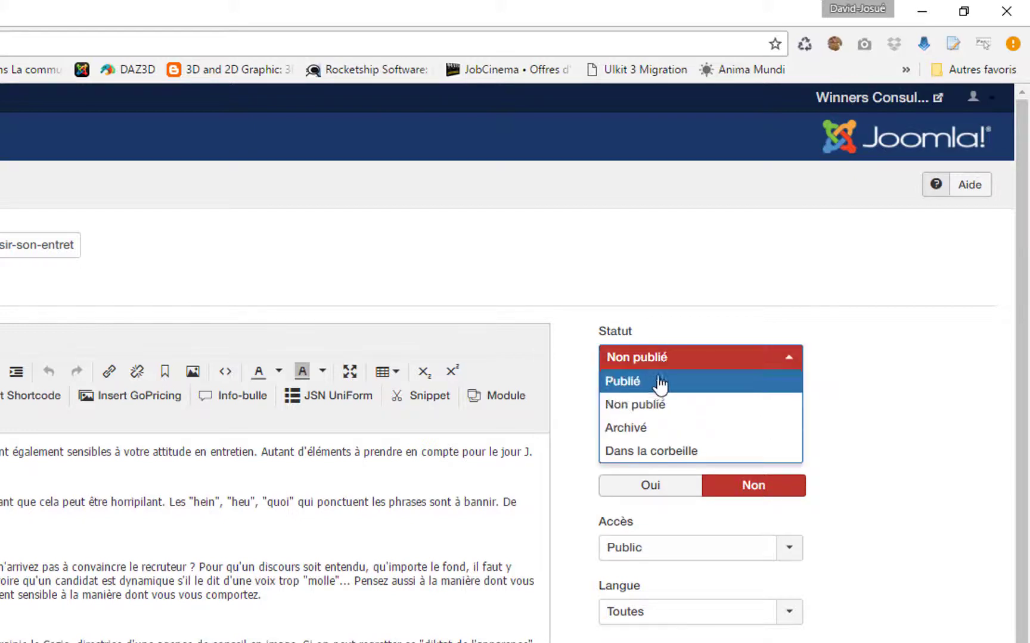
left_click(659, 383)
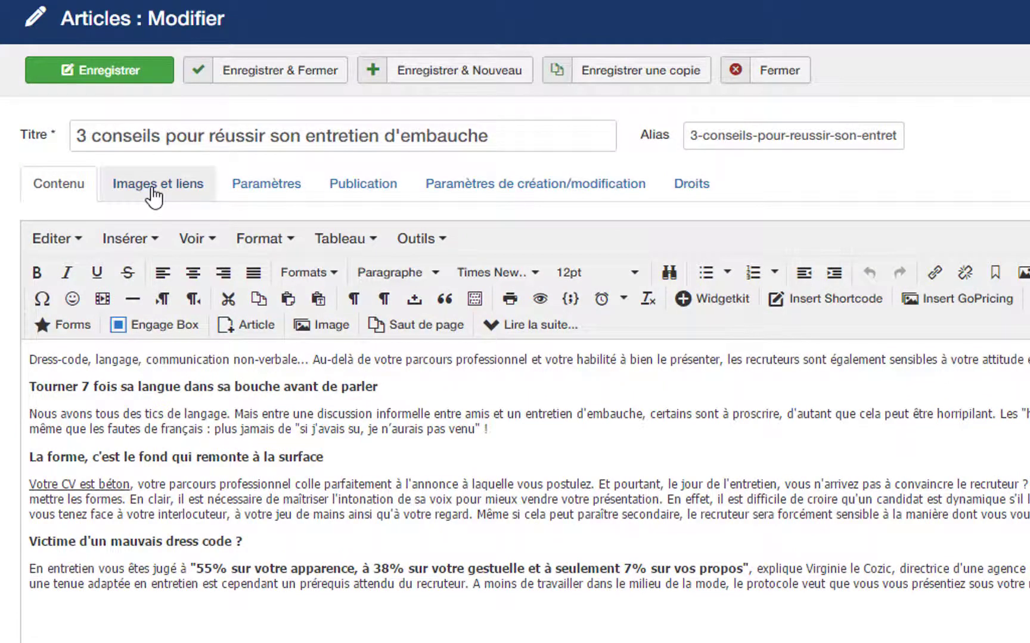
Step: Set demo-image02.jpg from the stories folder as the article's intro image
left_click(154, 192)
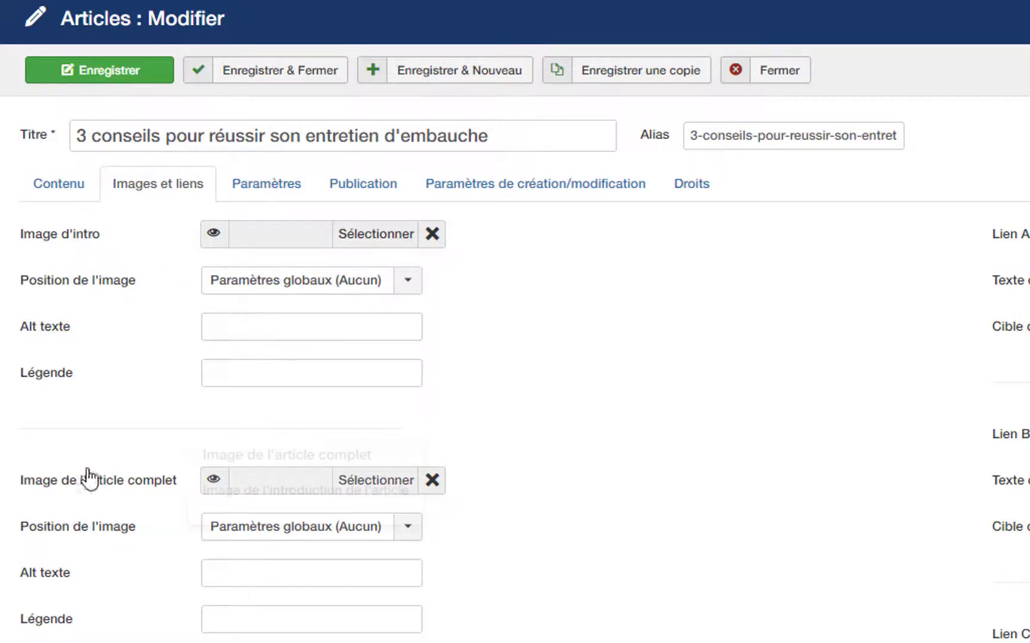
mouse_move(55, 239)
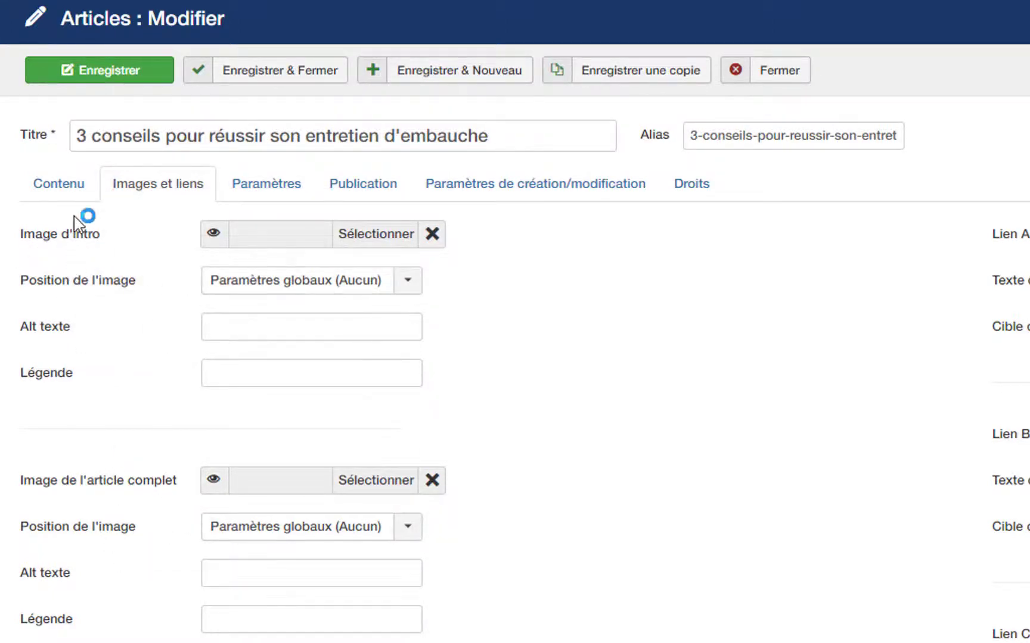
mouse_move(119, 500)
mouse_move(297, 223)
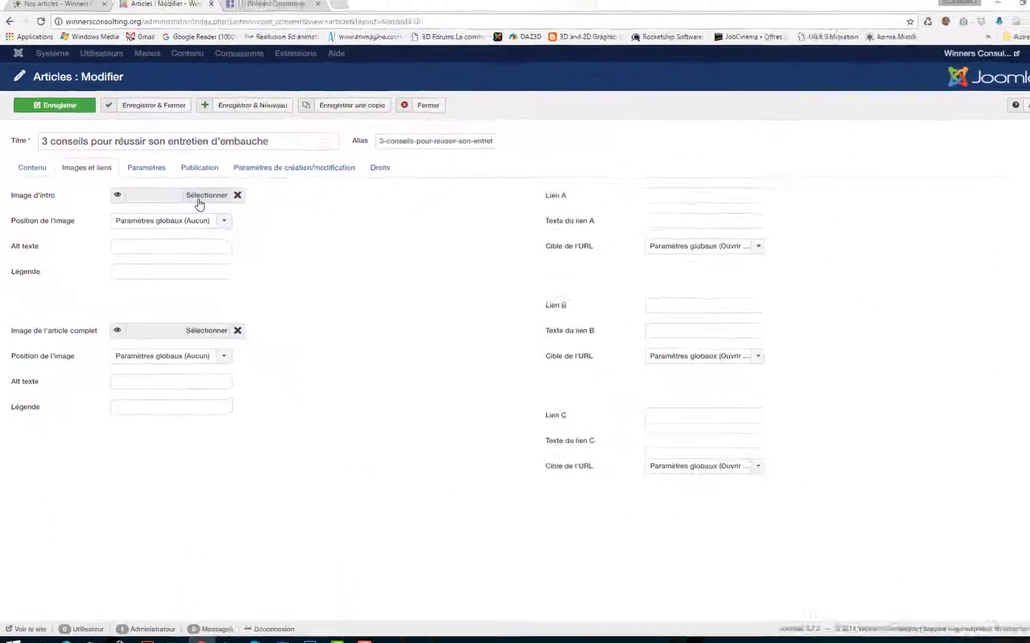
left_click(364, 237)
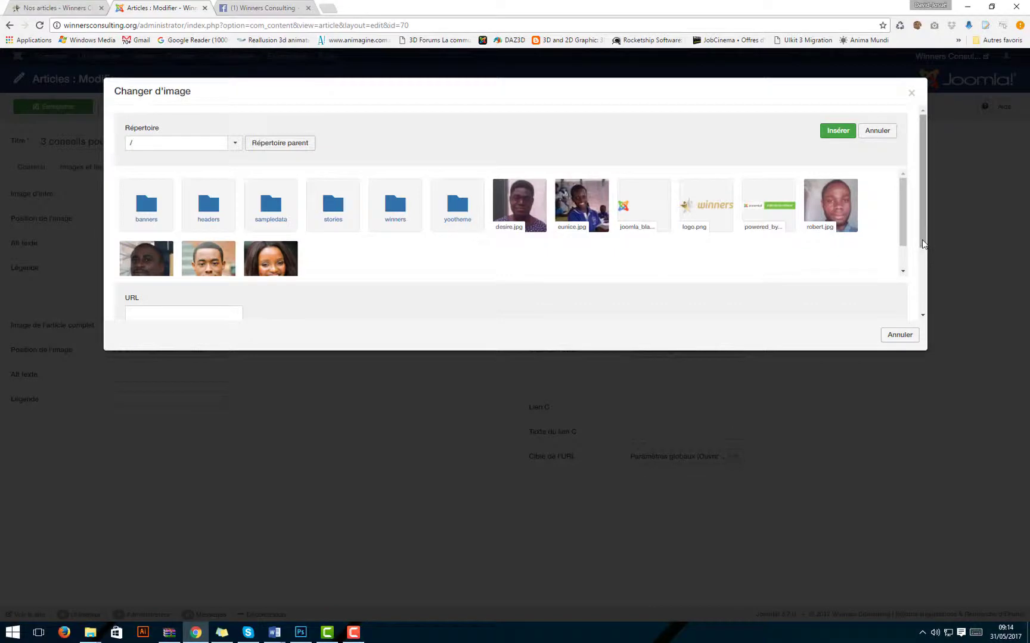
mouse_move(923, 237)
left_mouse_down()
mouse_move(922, 265)
mouse_move(923, 232)
left_mouse_up()
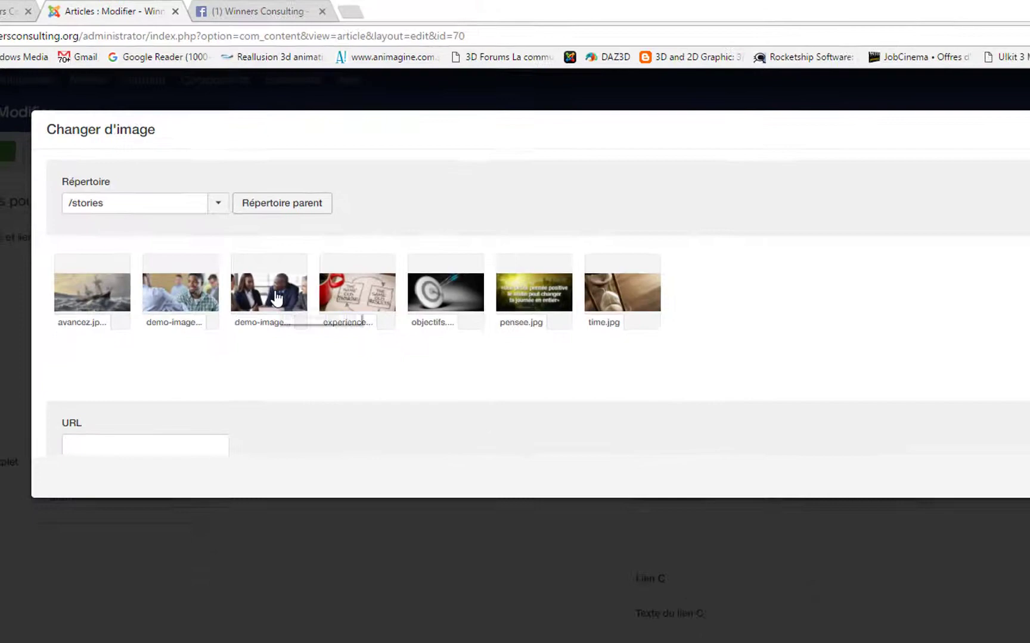
left_click(277, 298)
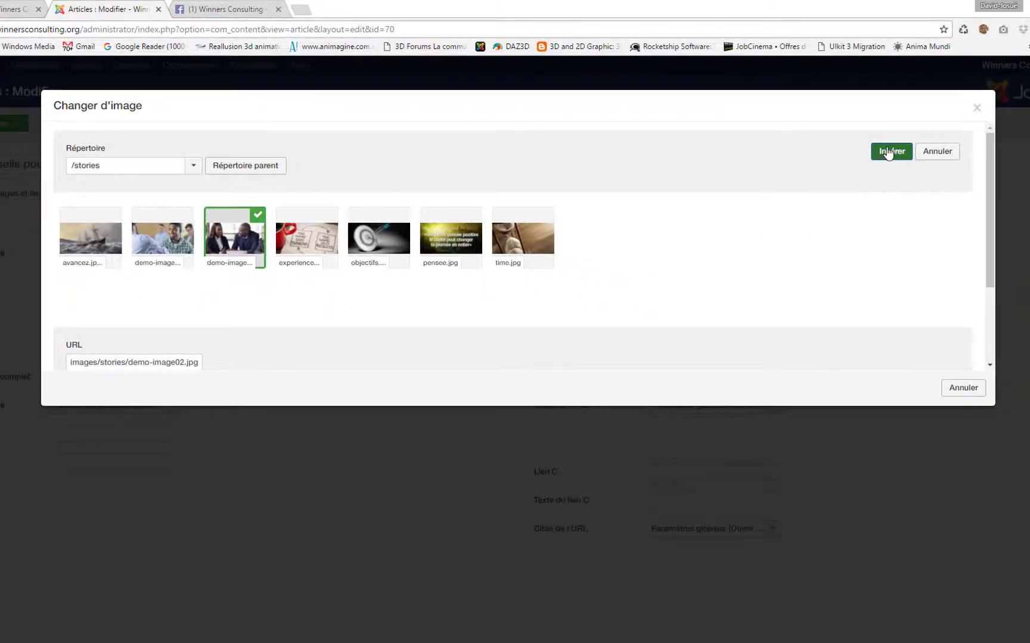
left_click(887, 153)
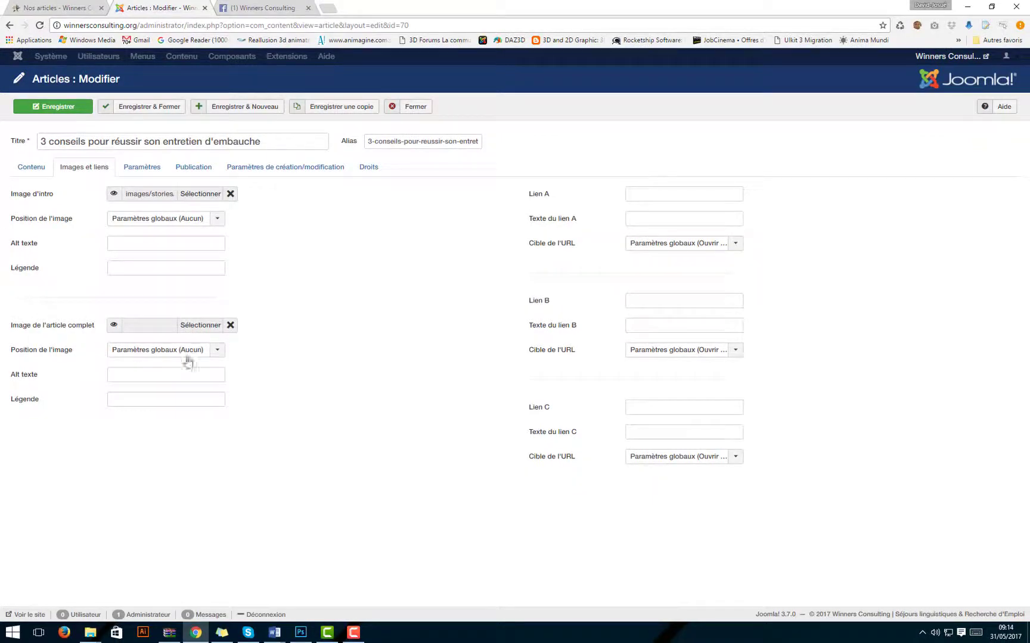
Step: Set stories/demo-image02.jpg as the full article image, save the article and return to its text content
left_click(199, 325)
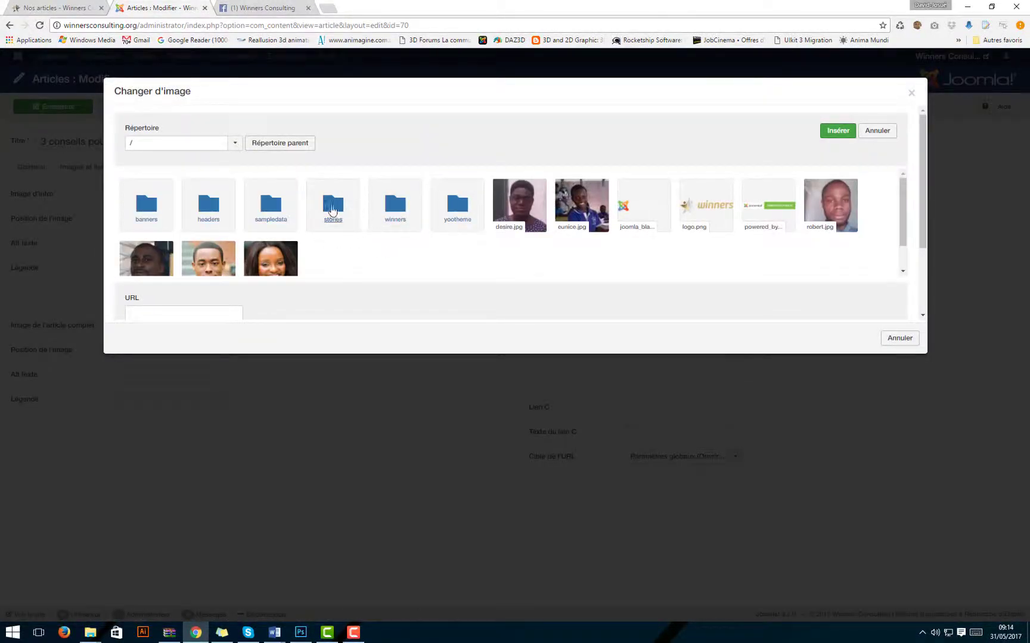
left_click(332, 203)
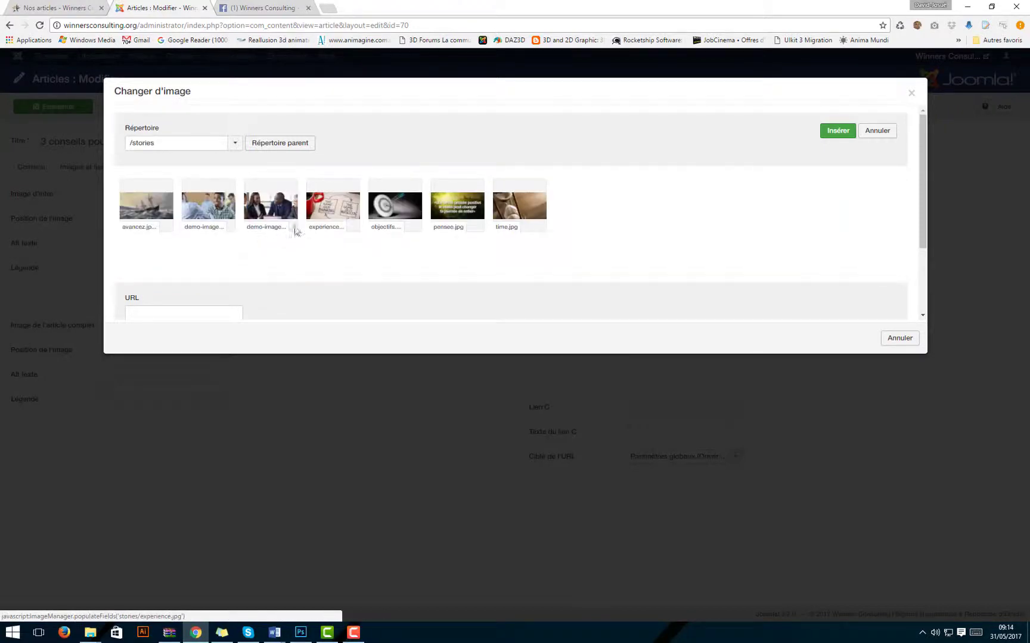
left_click(268, 224)
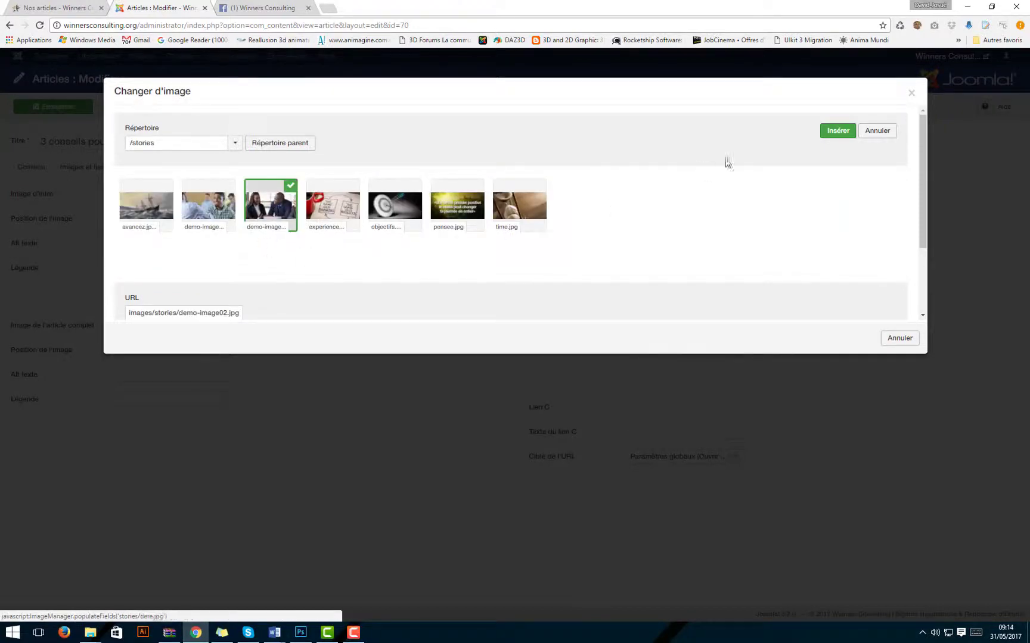
left_click(837, 131)
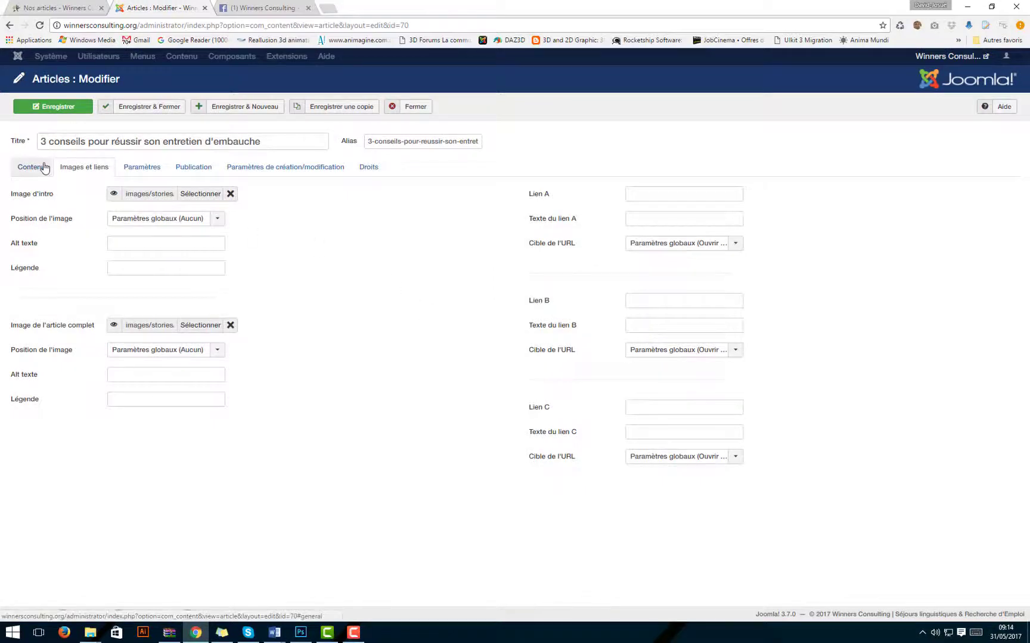
left_click(84, 111)
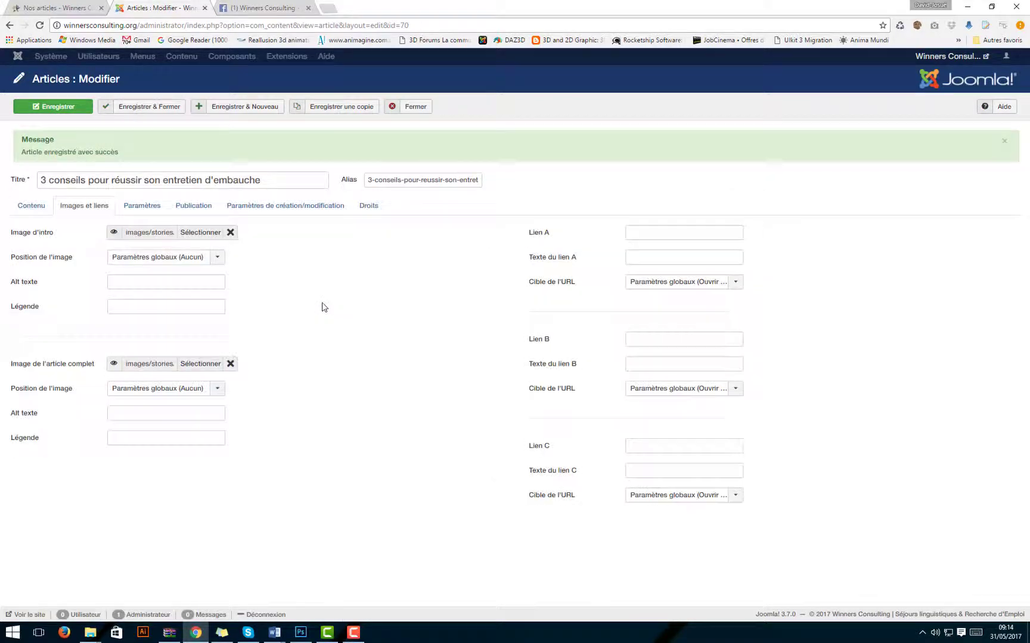
left_click(48, 209)
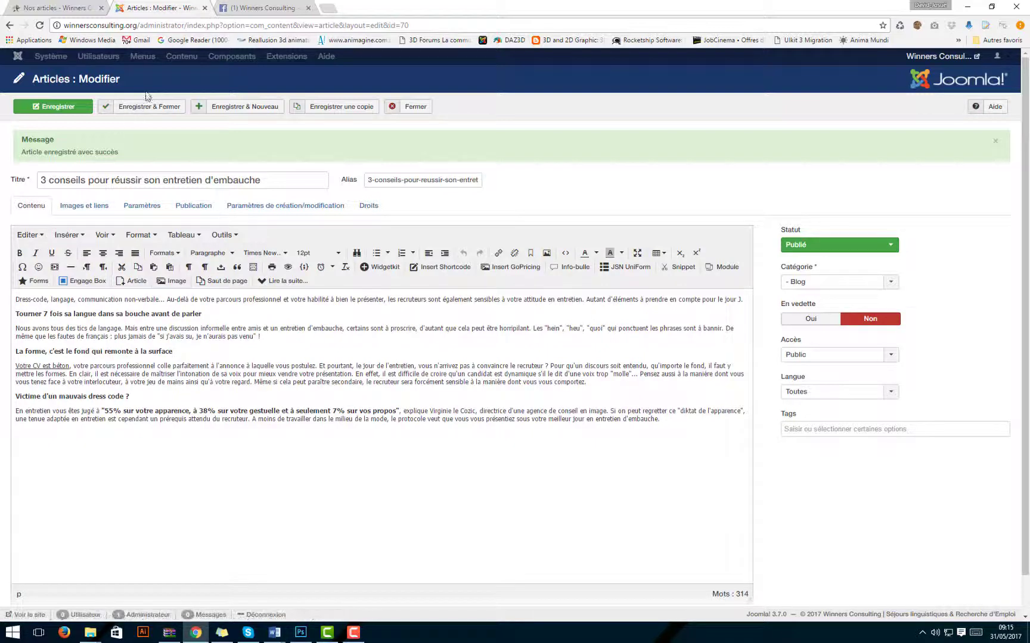
Step: Examine the article previews on the public blog page and the full article "Comment trouver un emploi : Principe n°2/6"
left_click(56, 8)
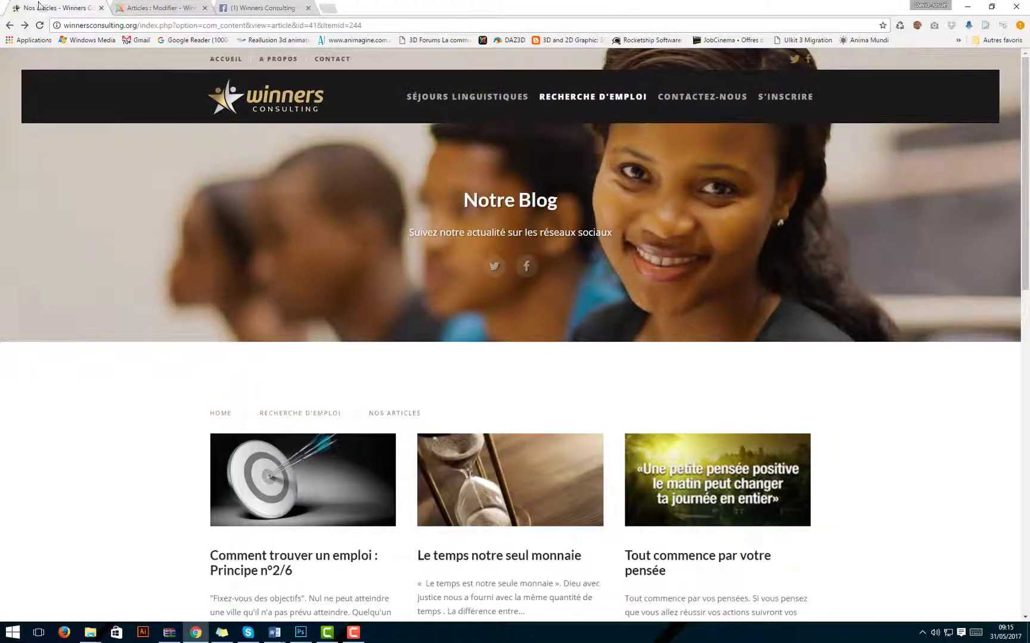
scroll(906, 188, "down", 5)
scroll(915, 193, "down", 5)
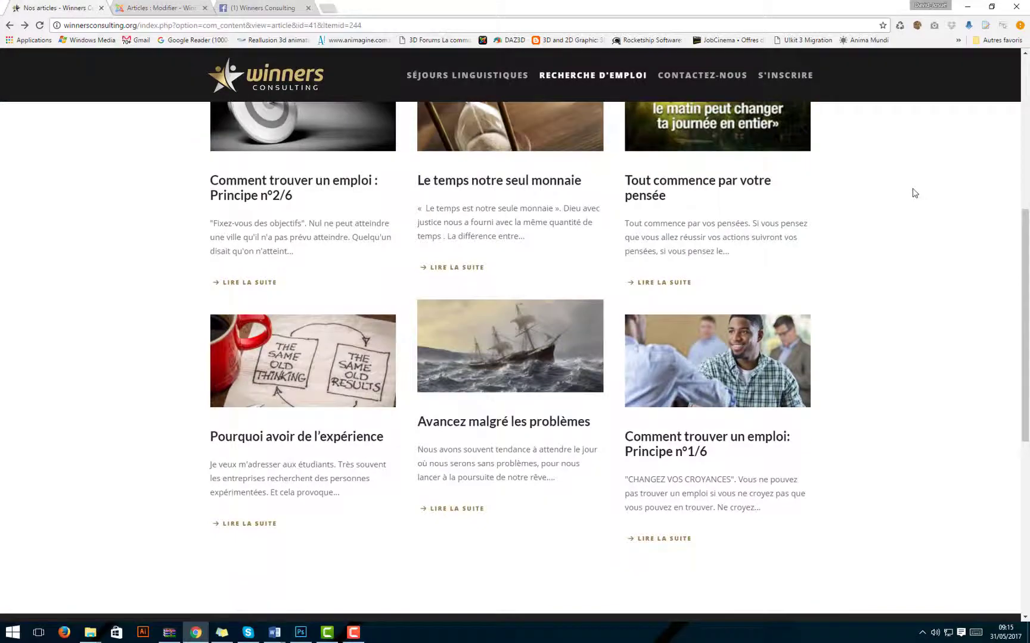
scroll(914, 193, "up", 2)
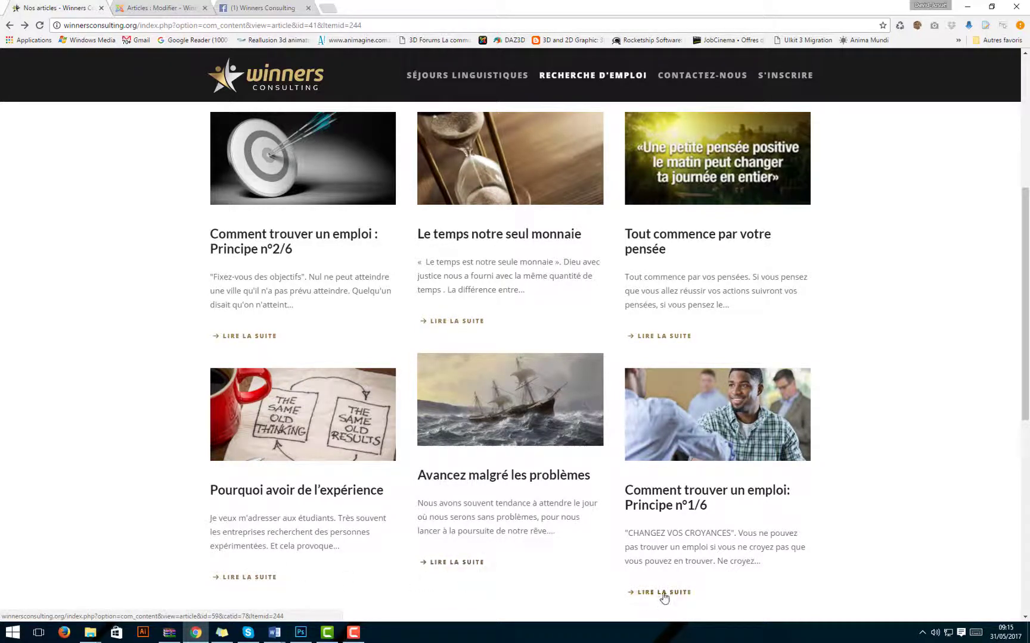
left_click(247, 337)
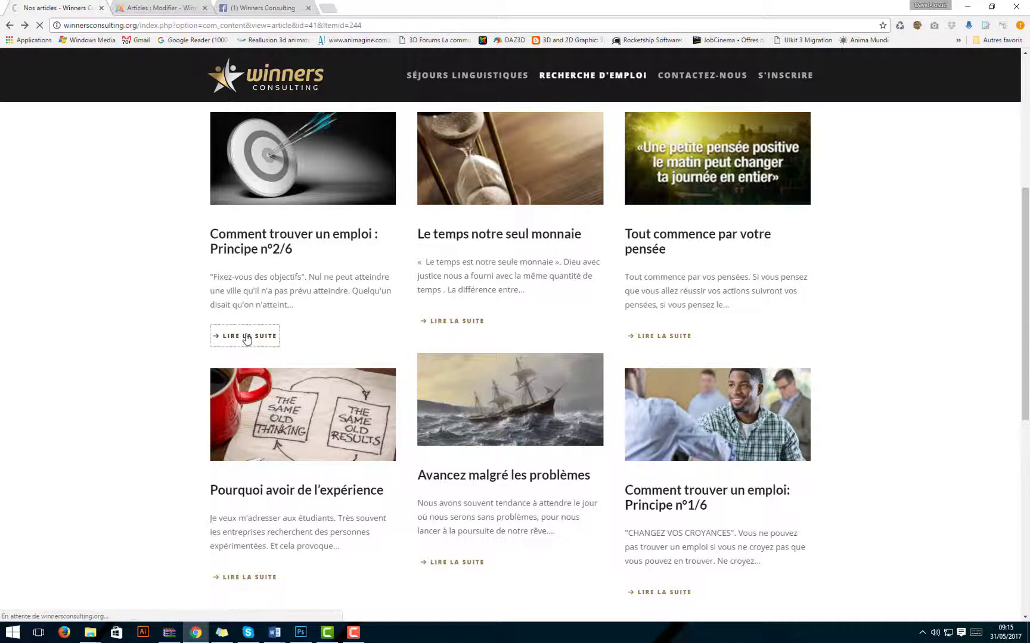
scroll(303, 290, "down", 10)
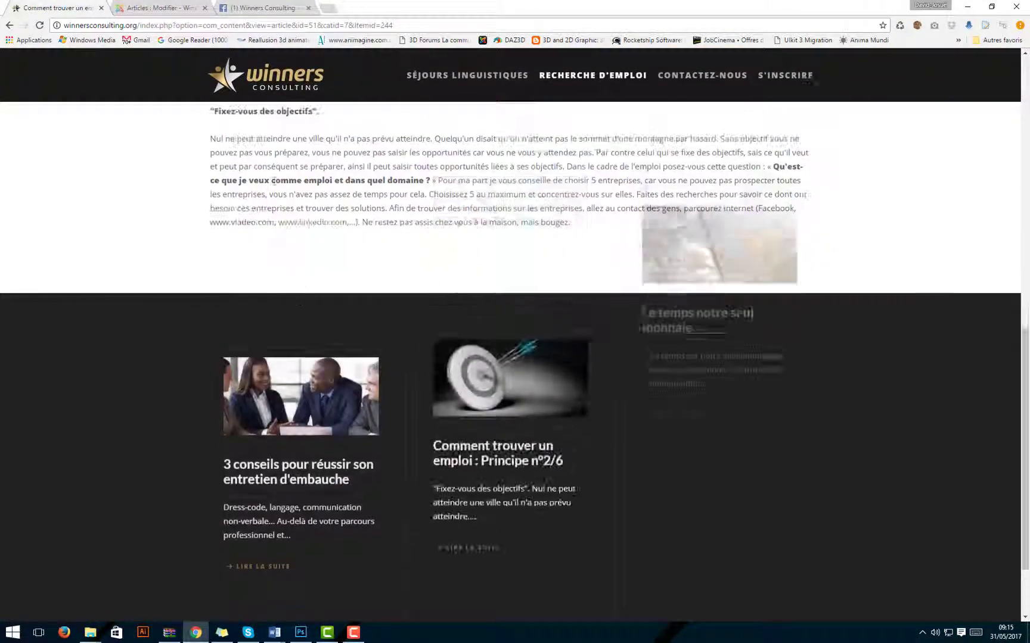
scroll(247, 186, "up", 3)
scroll(317, 340, "up", 3)
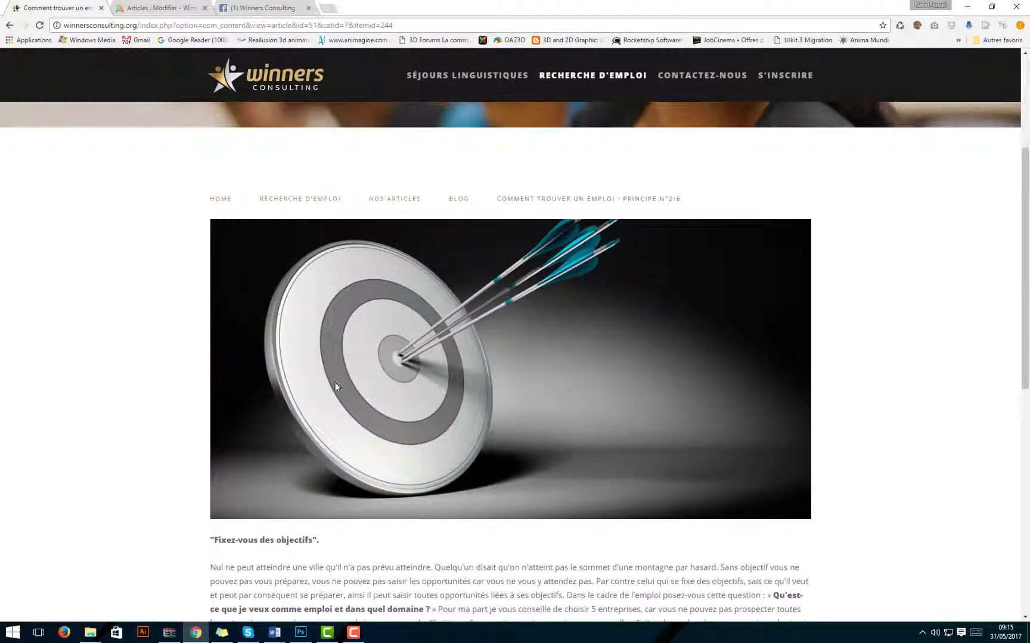
scroll(335, 383, "down", 4)
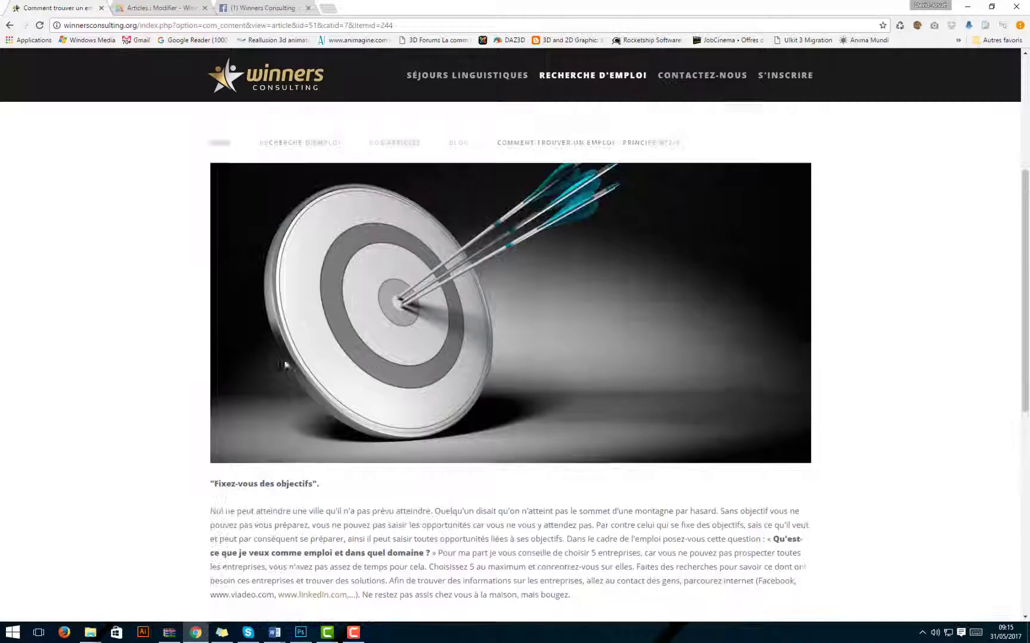
scroll(169, 65, "up", 3)
Step: Return to the Joomla article, insert a "Lire la suite" break after the introductory paragraph ending in "jour J." and save
left_click(154, 8)
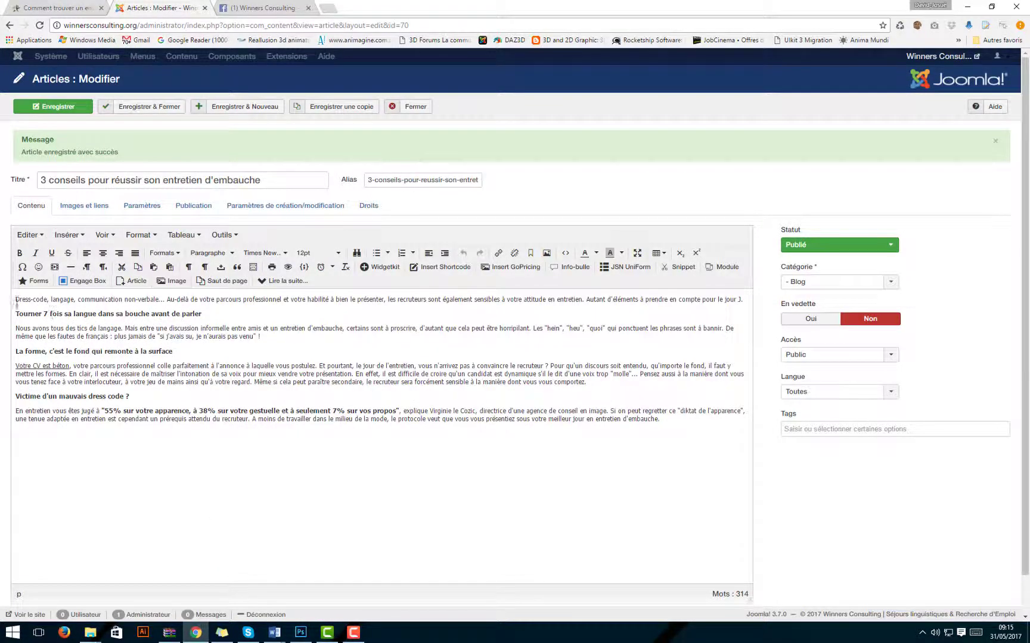
left_click_drag(17, 300, 739, 305)
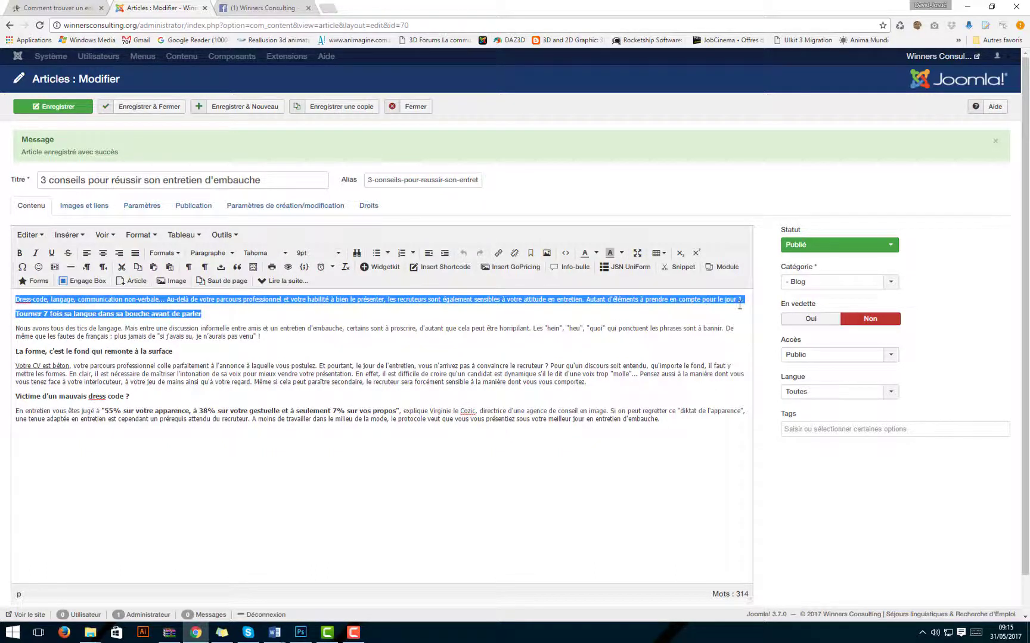
left_click(745, 299)
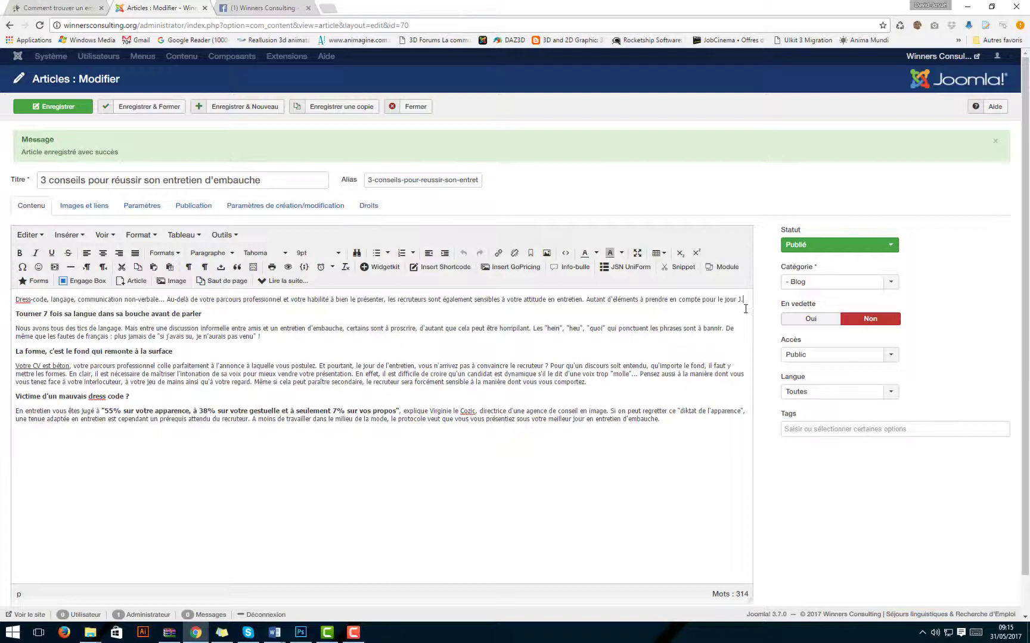
left_click(286, 281)
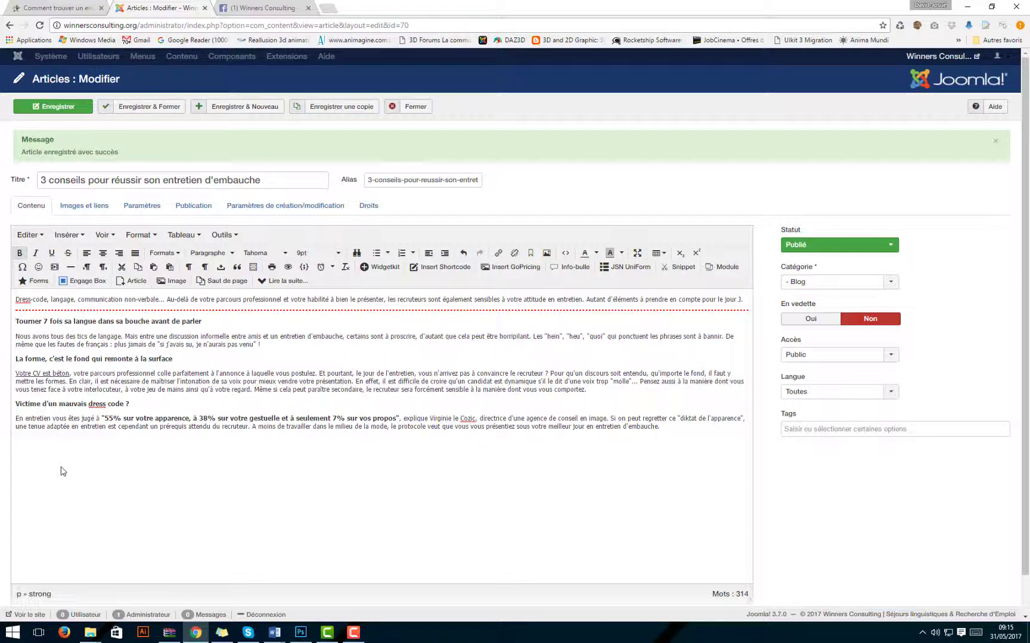
left_click(45, 109)
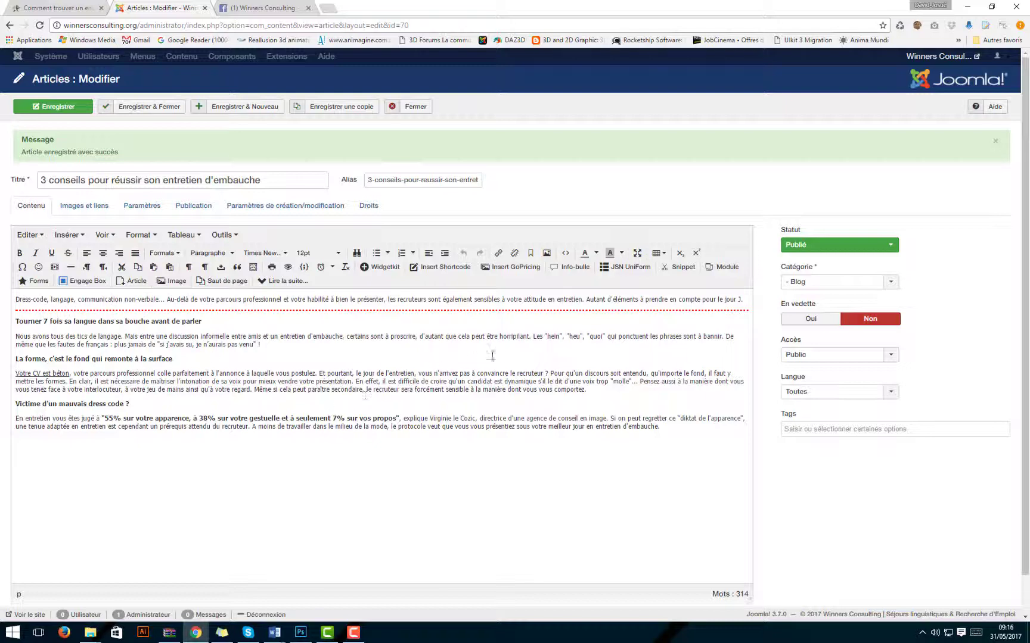
scroll(268, 404, "down", 1)
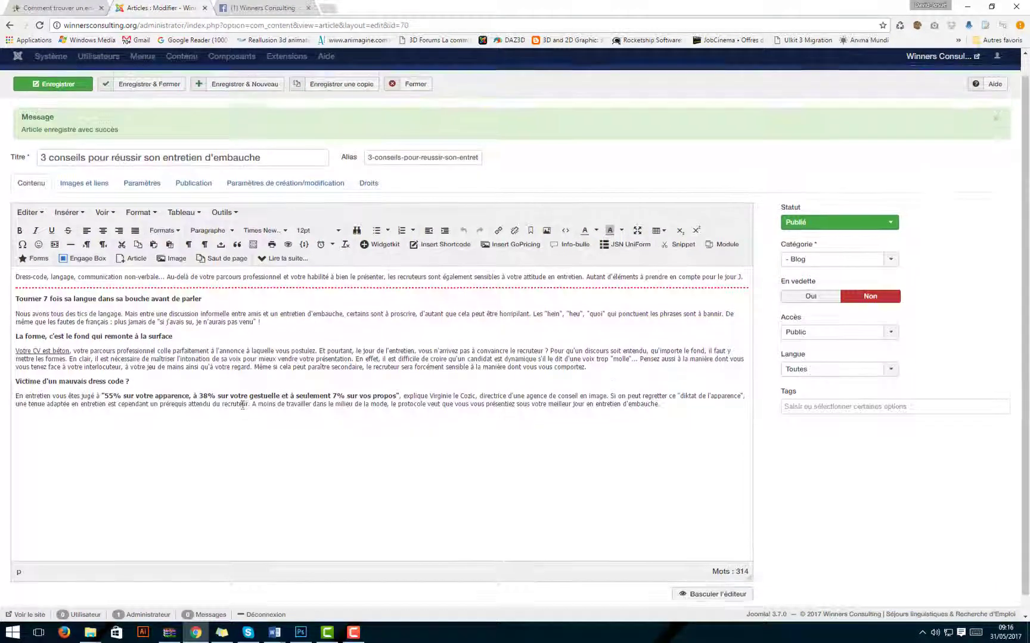
scroll(299, 408, "up", 1)
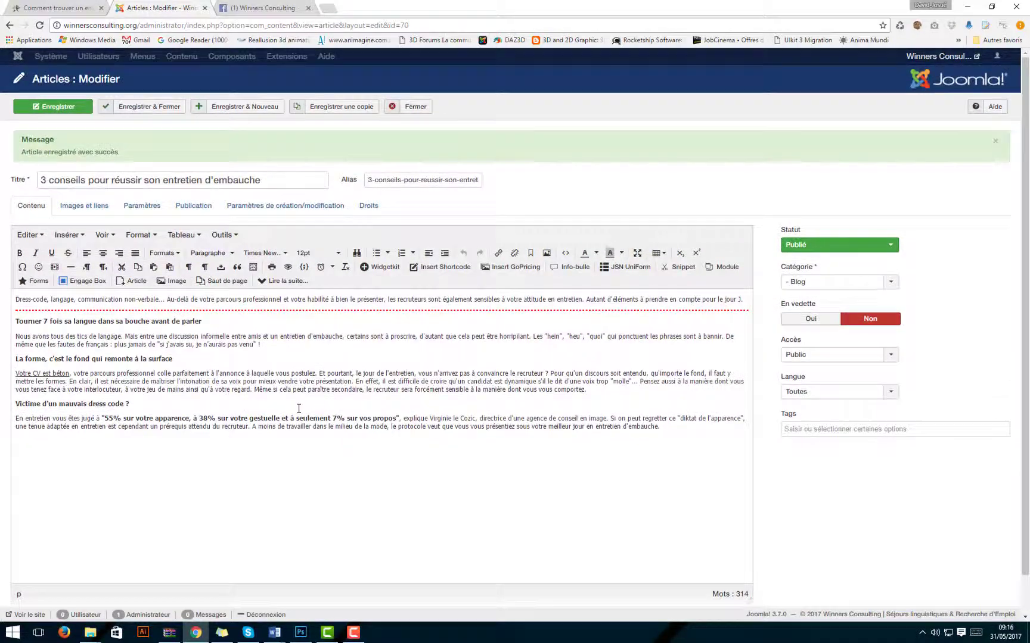
Step: Save and close the article, then open "3 conseils pour réussir son entretien d'embauche" from the public Nos articles page
left_click(165, 107)
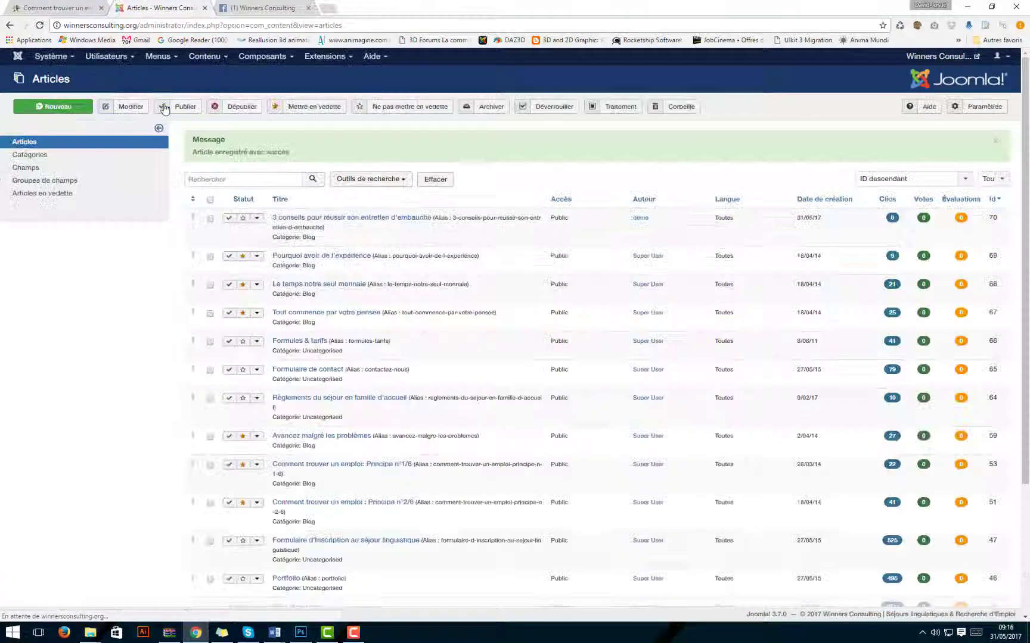
left_click(70, 10)
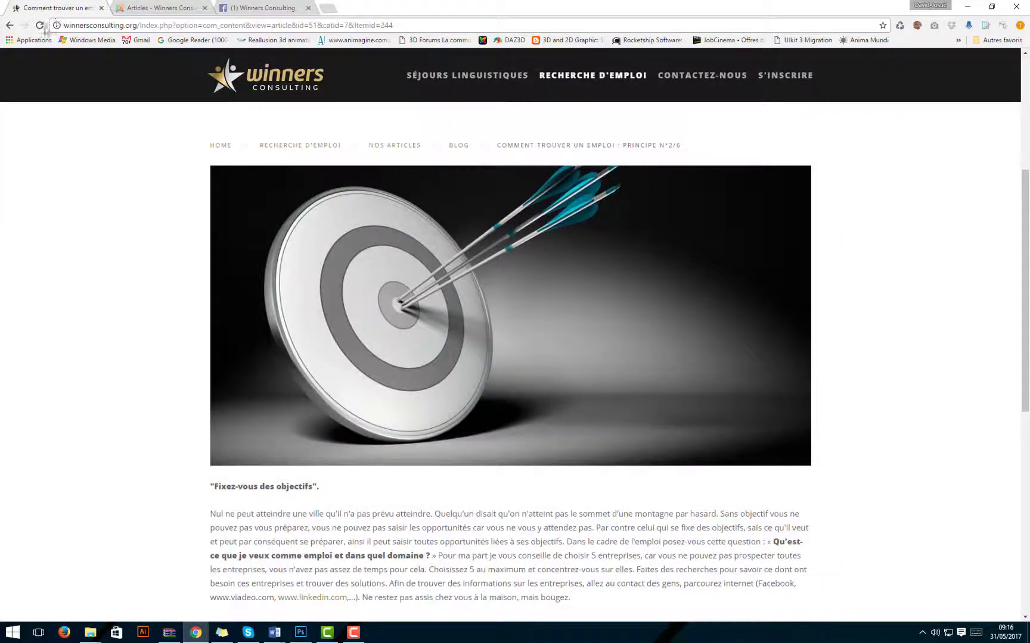
scroll(273, 230, "up", 3)
scroll(552, 189, "up", 1)
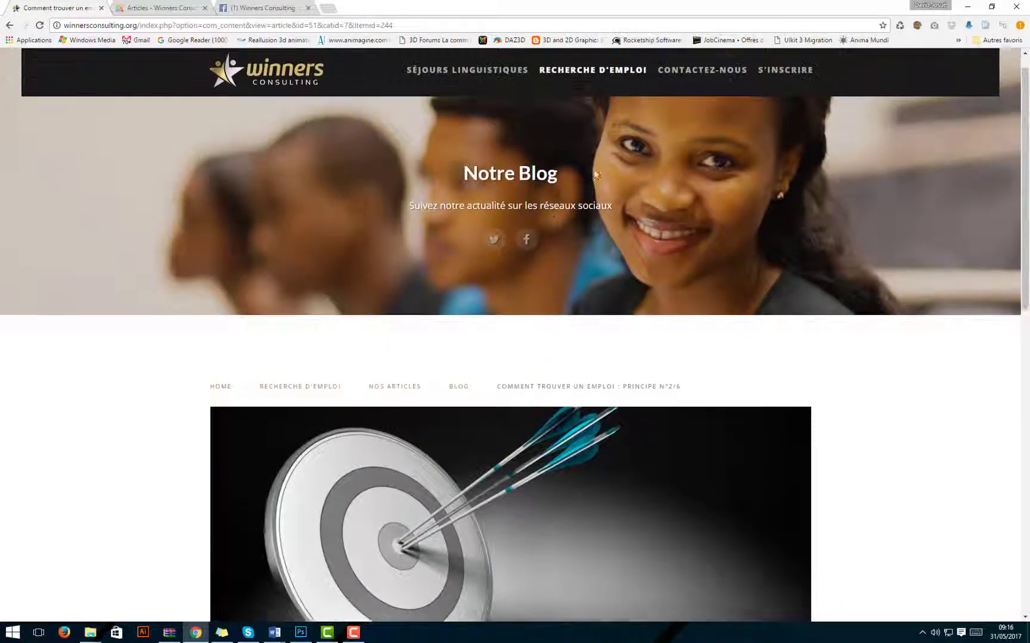
mouse_move(614, 108)
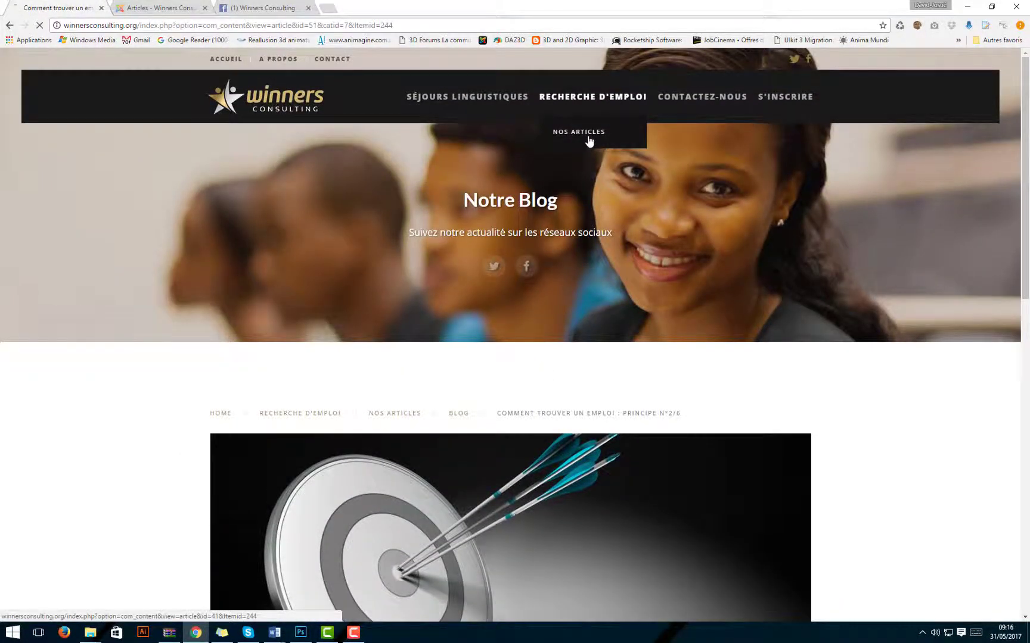
scroll(601, 149, "down", 1)
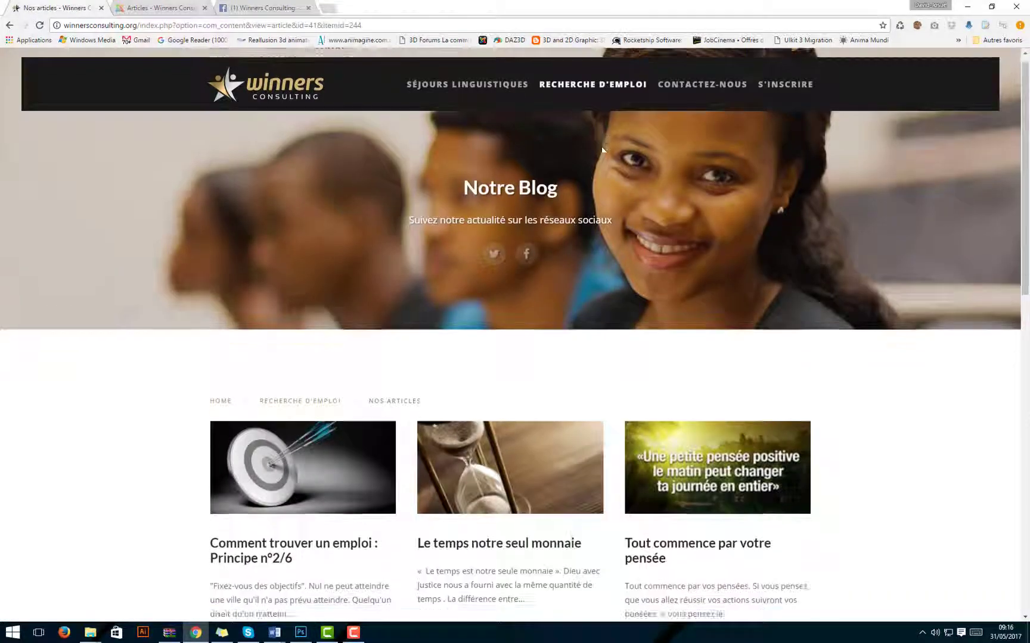
scroll(601, 149, "down", 6)
scroll(603, 151, "down", 3)
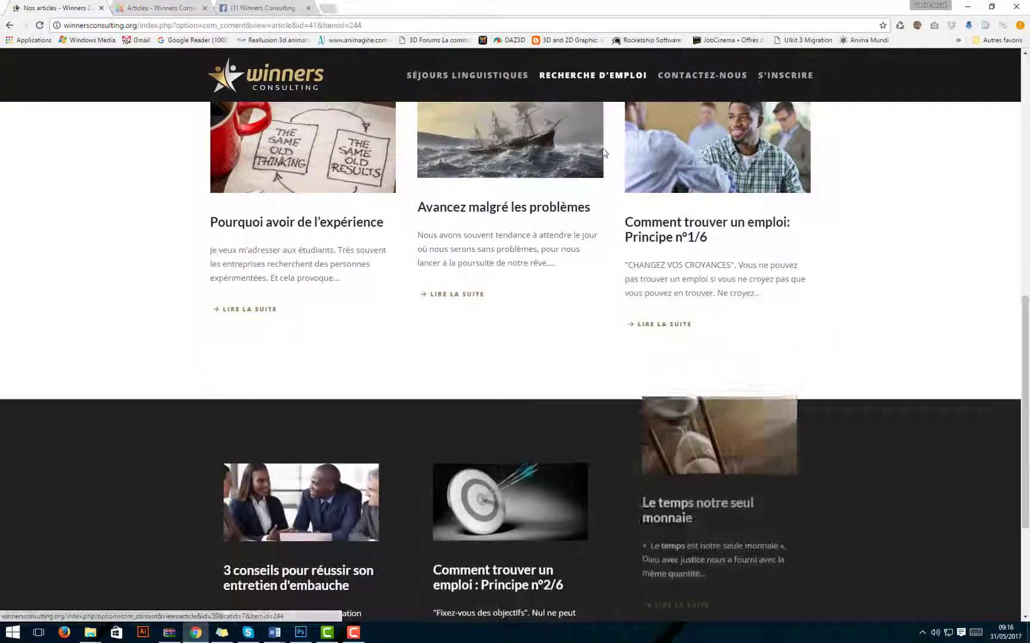
scroll(603, 152, "down", 3)
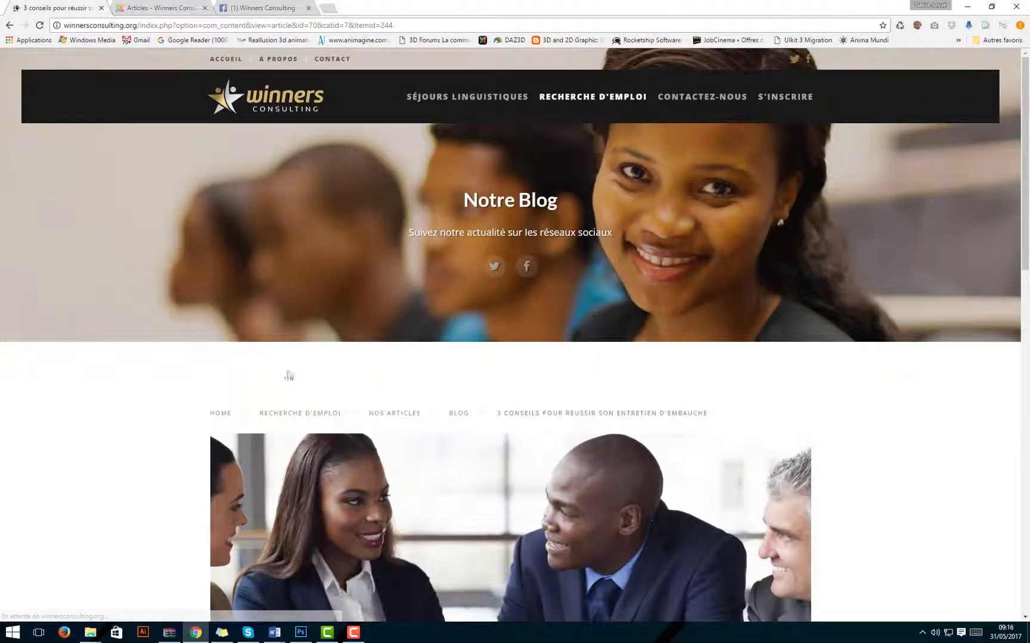
Step: Examine the full image, introduction, subheadings and body text of the published article on the public site
scroll(567, 231, "down", 6)
scroll(567, 230, "up", 4)
scroll(525, 228, "down", 4)
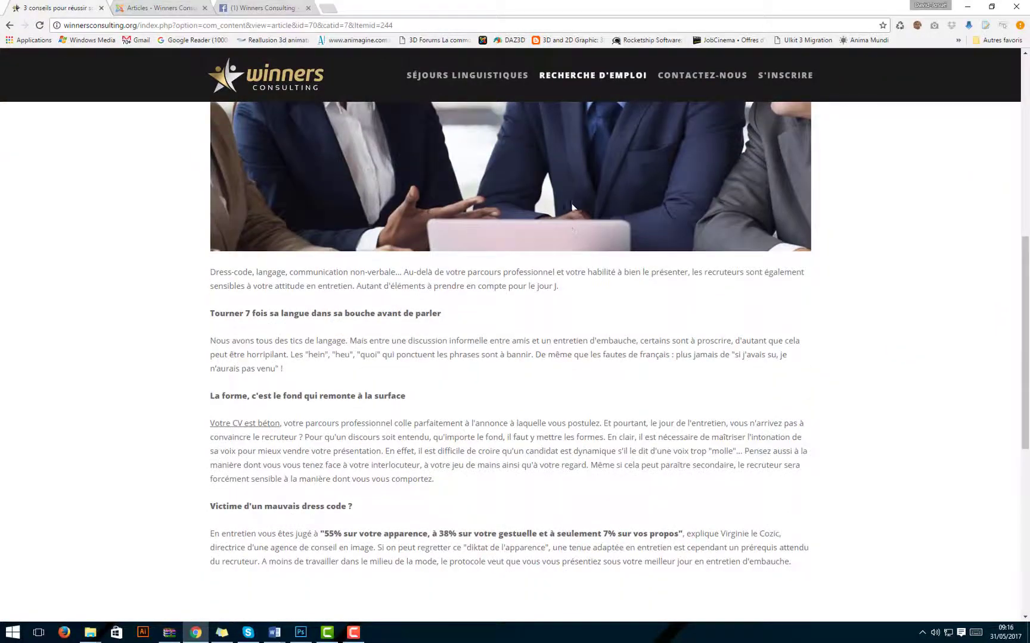
scroll(489, 226, "up", 1)
scroll(503, 225, "down", 7)
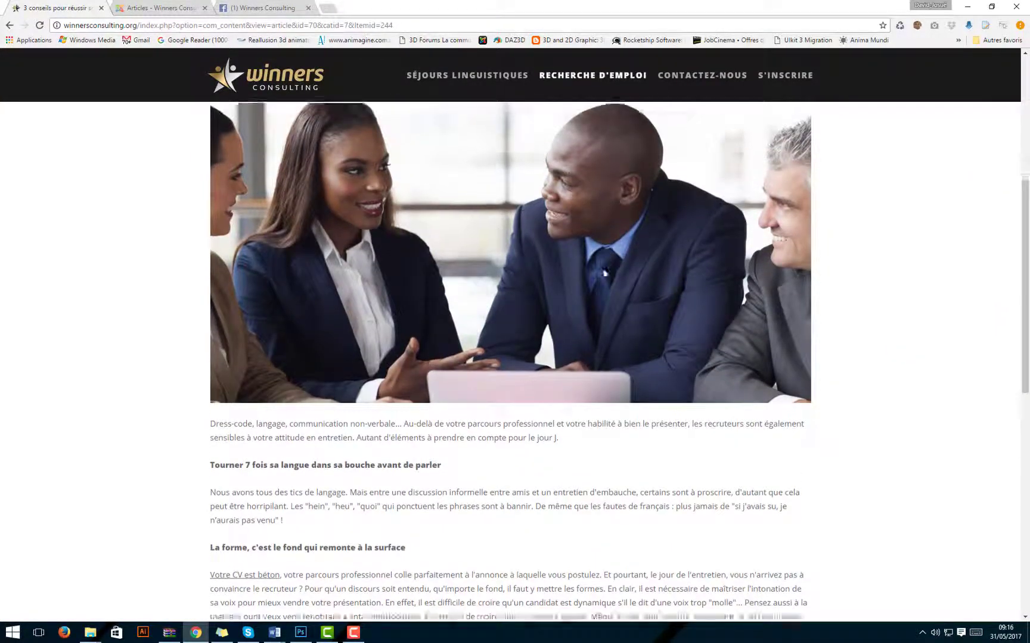
scroll(560, 280, "up", 3)
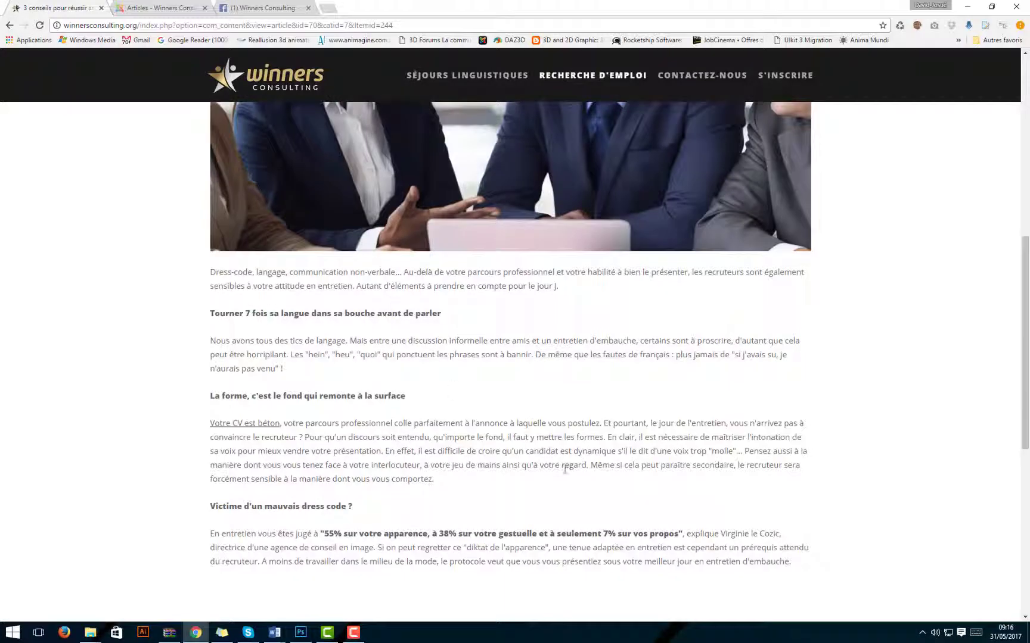
scroll(805, 460, "up", 3)
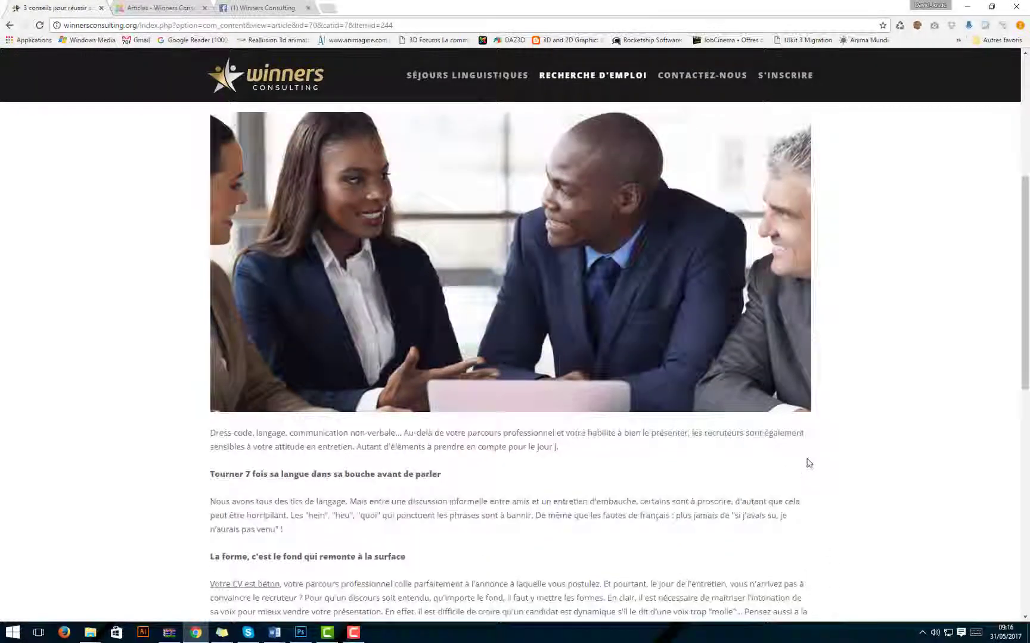
scroll(397, 508, "down", 5)
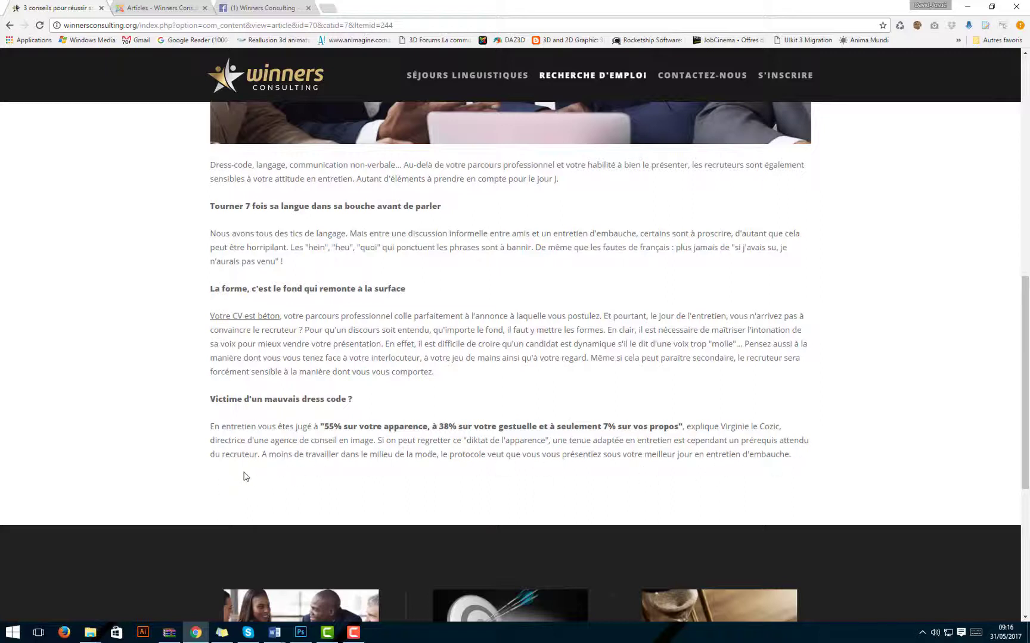
Step: Copy the web address of the Winners Consulting Facebook page
left_click(270, 7)
left_click(282, 25)
right_click(282, 26)
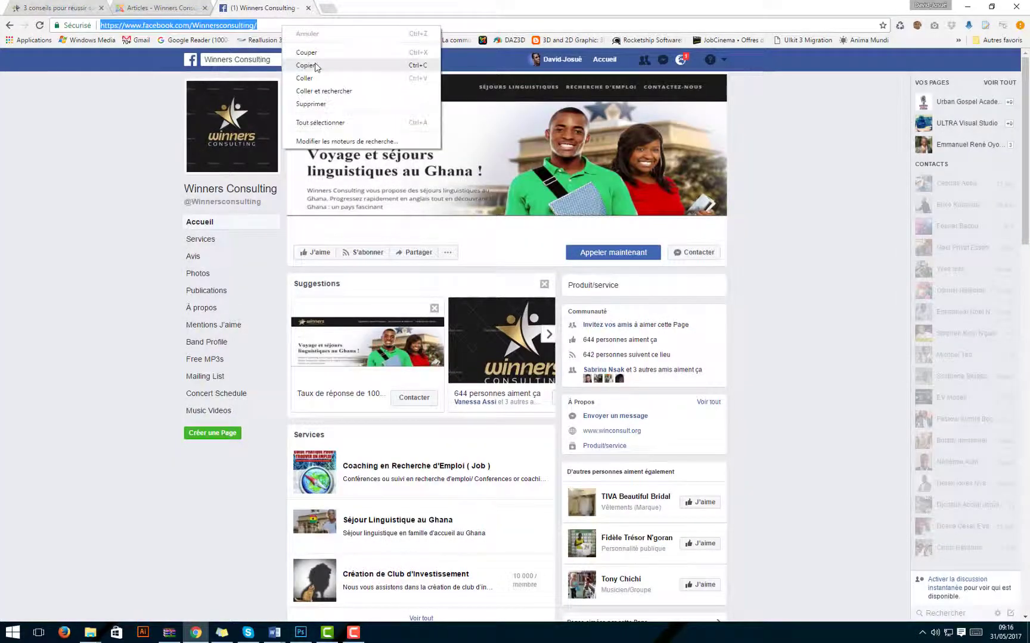
left_click(303, 65)
Step: Return to the Joomla article list and reopen "3 conseils pour réussir son entretien d'embauche" for editing
left_click(65, 8)
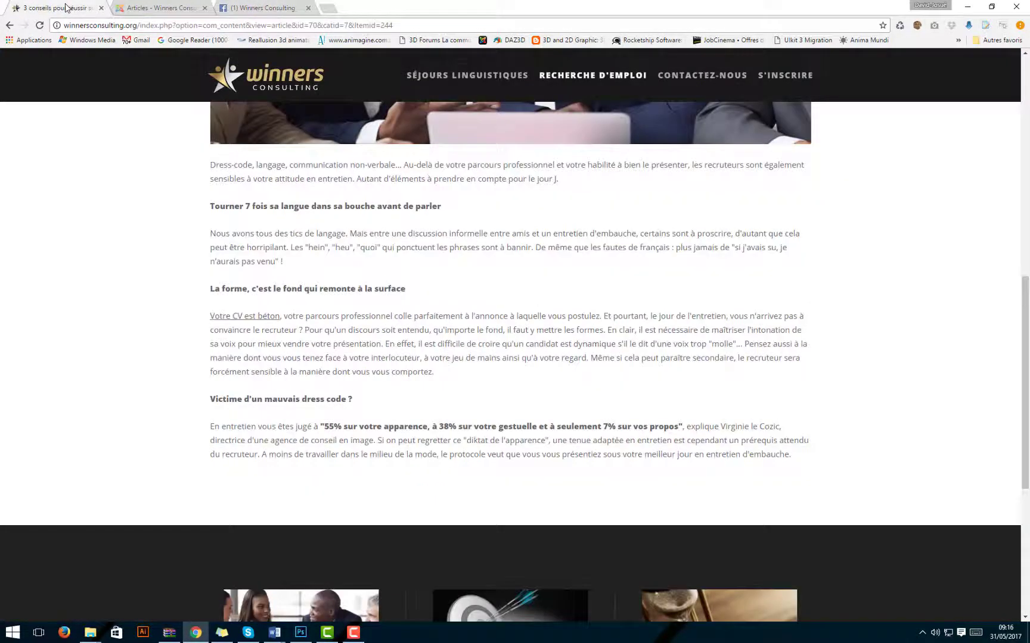
left_click(156, 8)
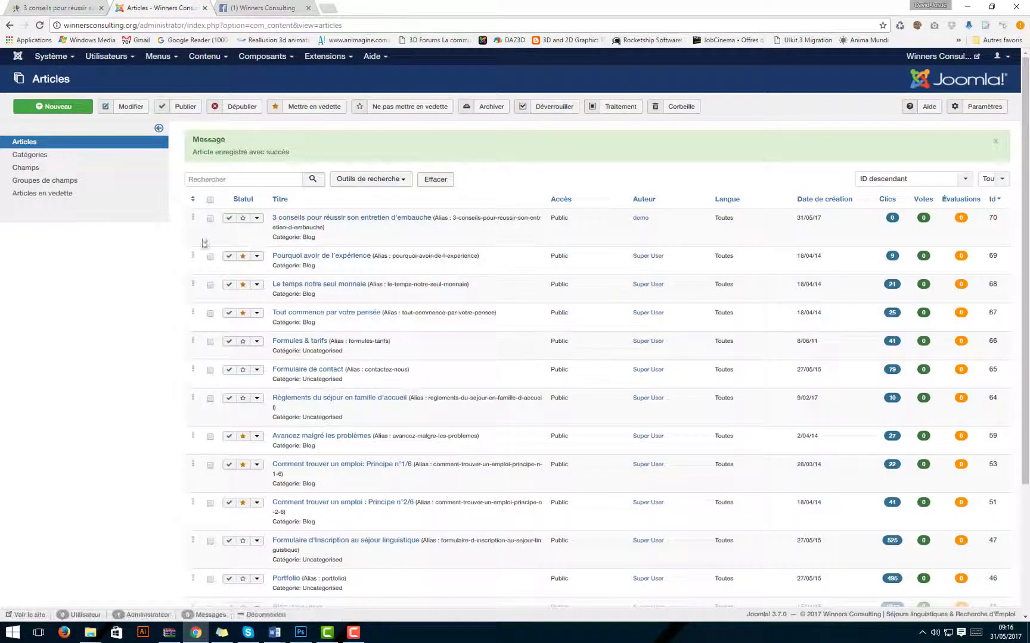
scroll(370, 273, "down", 3)
scroll(302, 280, "up", 3)
scroll(376, 484, "down", 5)
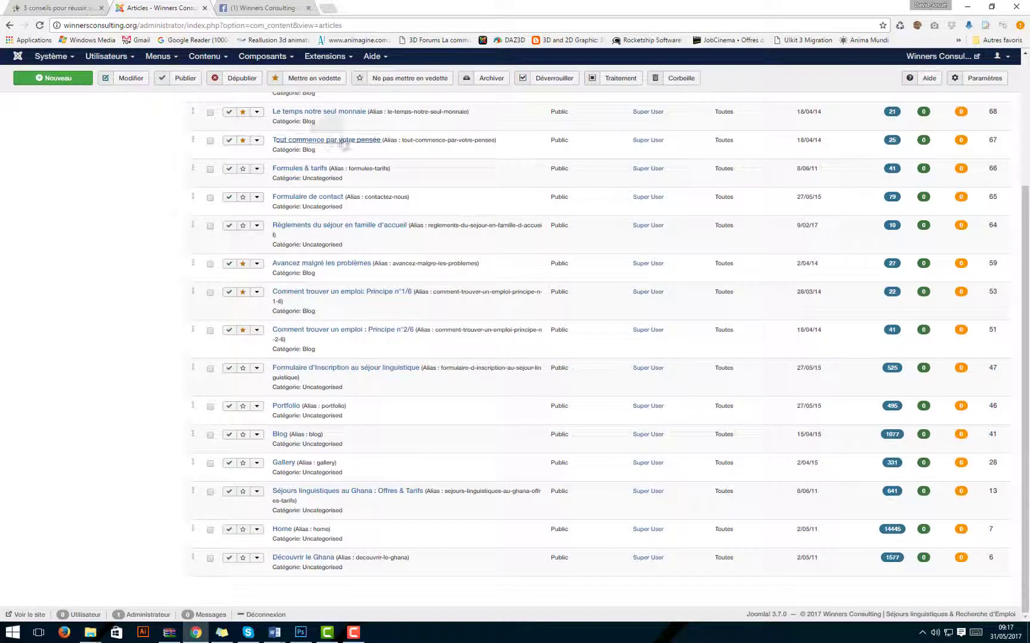
scroll(338, 269, "up", 6)
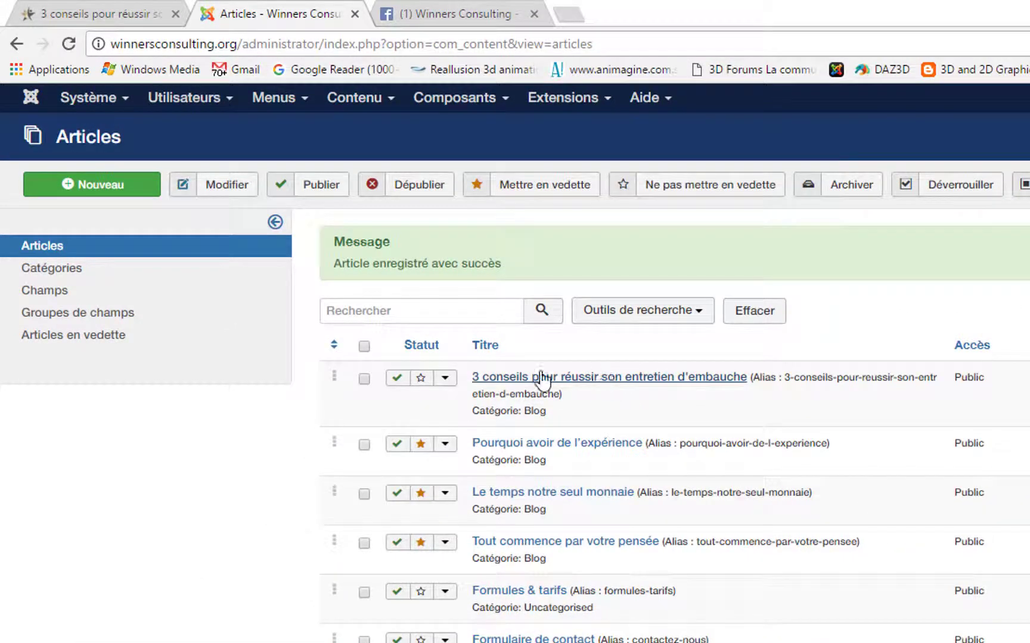
left_click(629, 377)
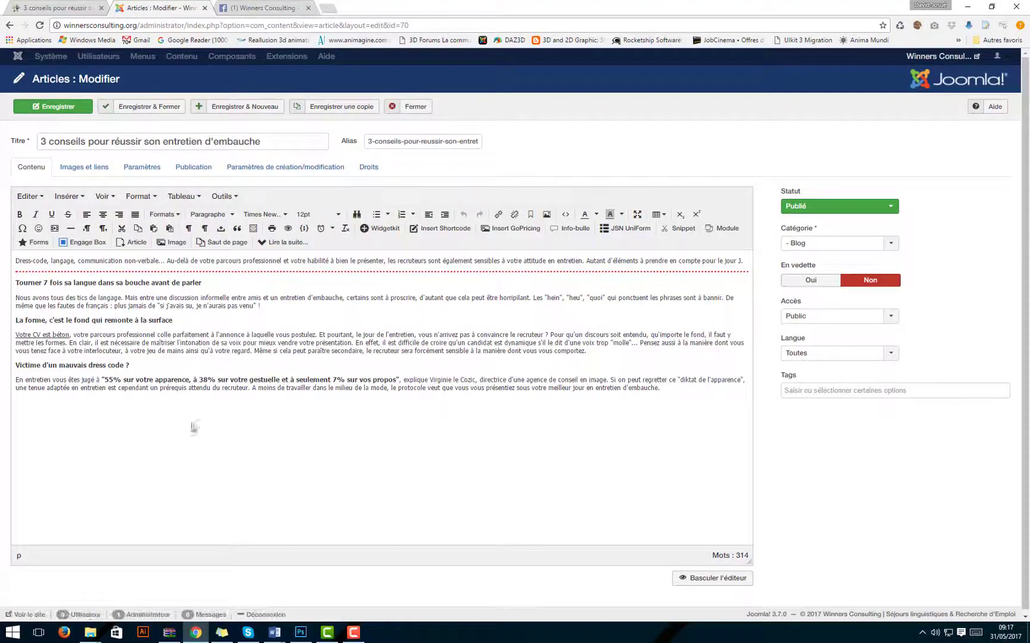
Step: Add a new paragraph at the end of the article reading "Pour en savoir plus, visitez notre page facebook ici"
left_click(669, 388)
key("Return")
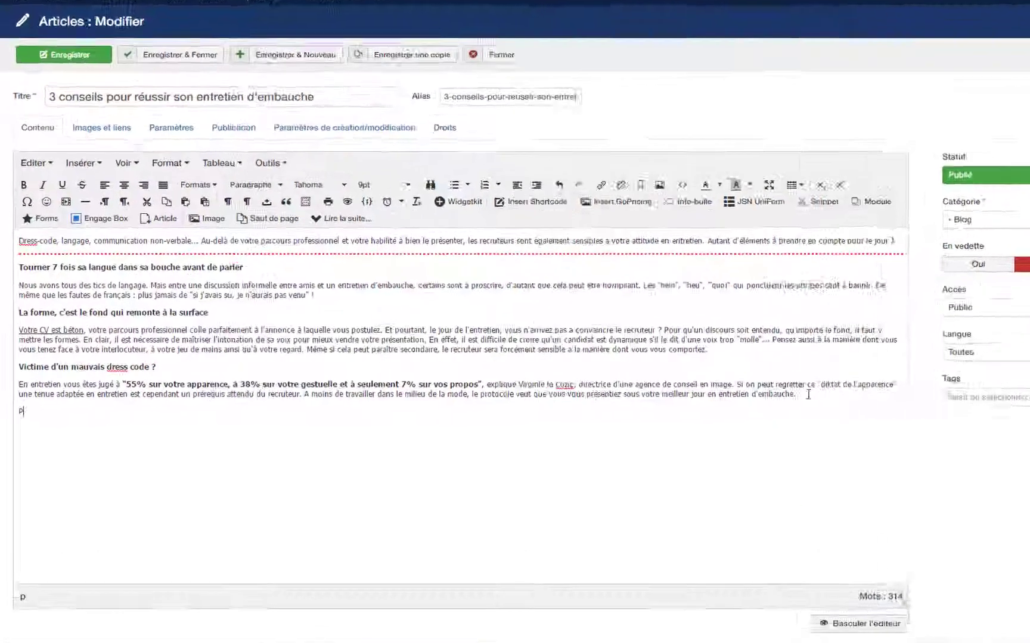
type("Pour")
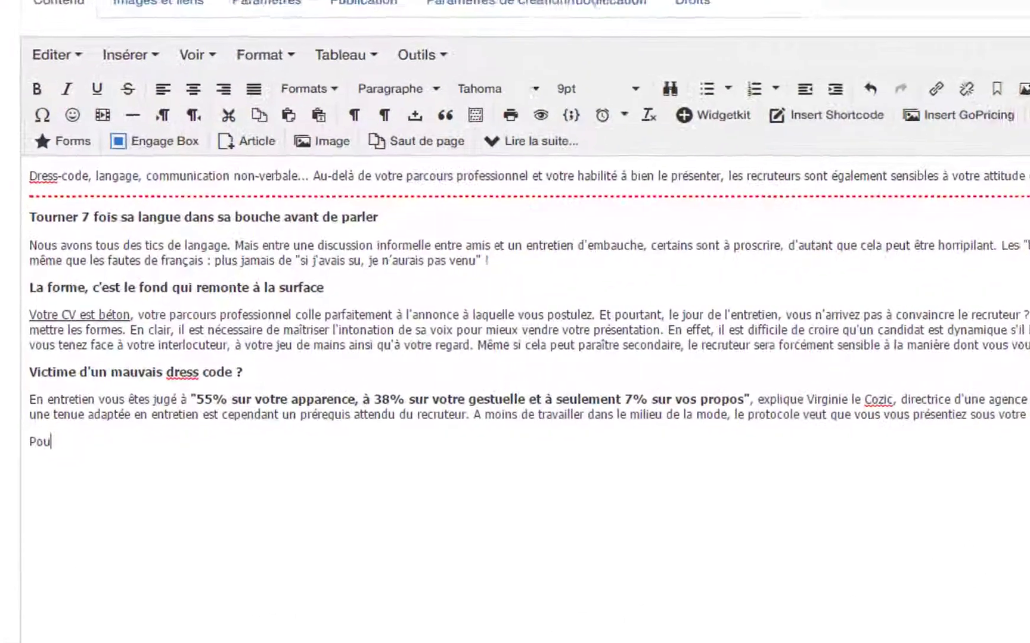
type(" en sav")
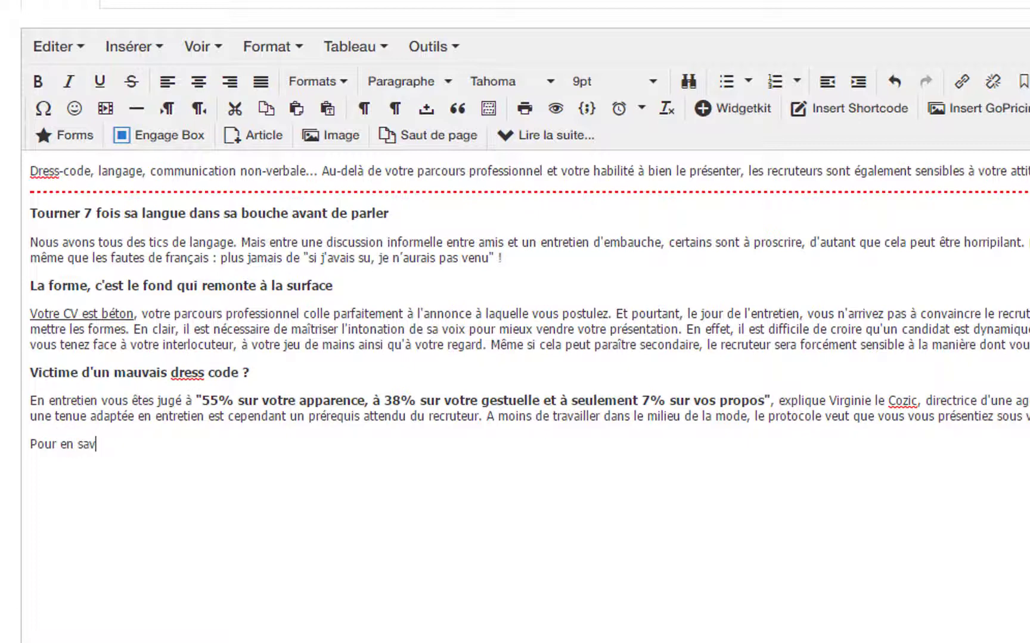
type("oir plus, visitez notre ")
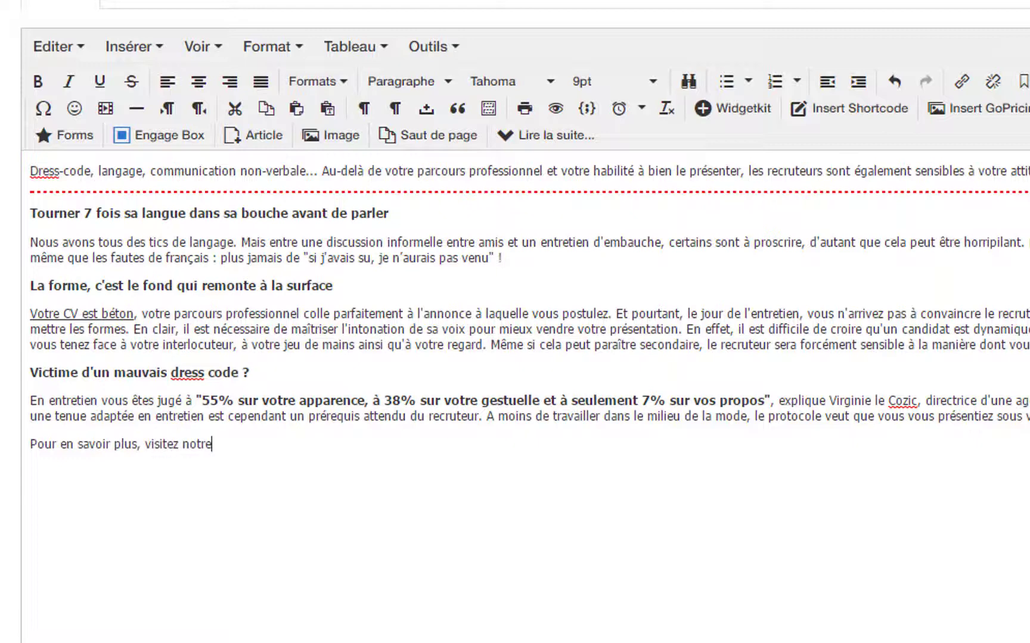
type("page facebook ici")
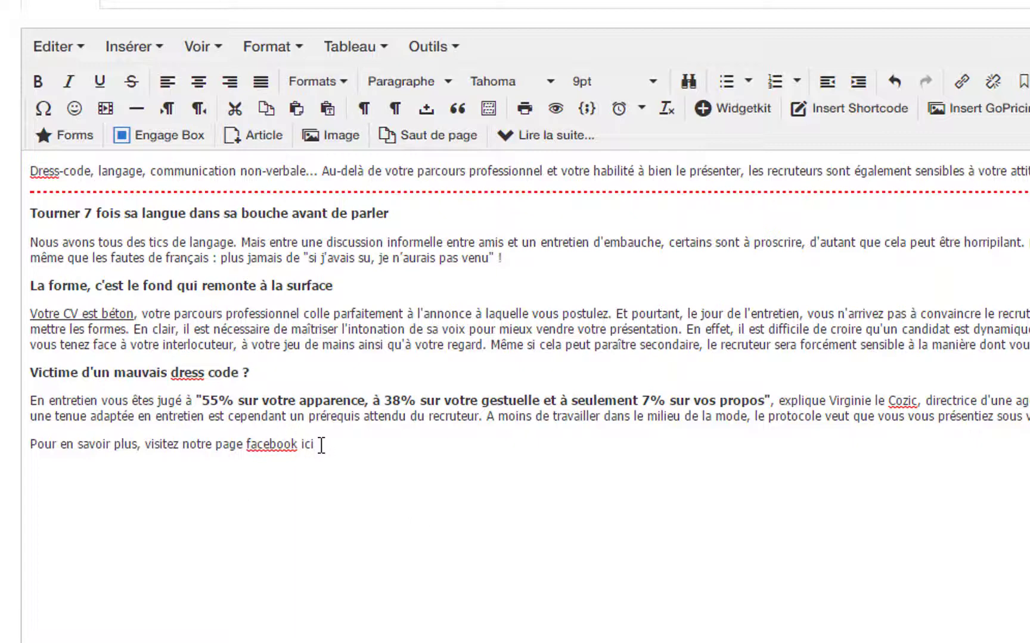
left_click_drag(320, 445, 301, 445)
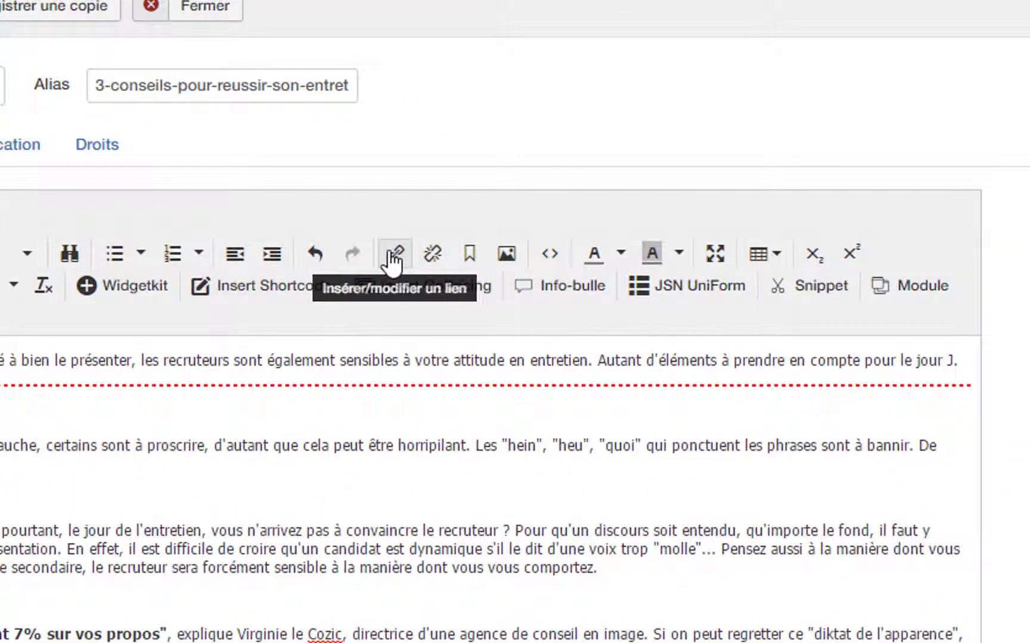
left_click(393, 255)
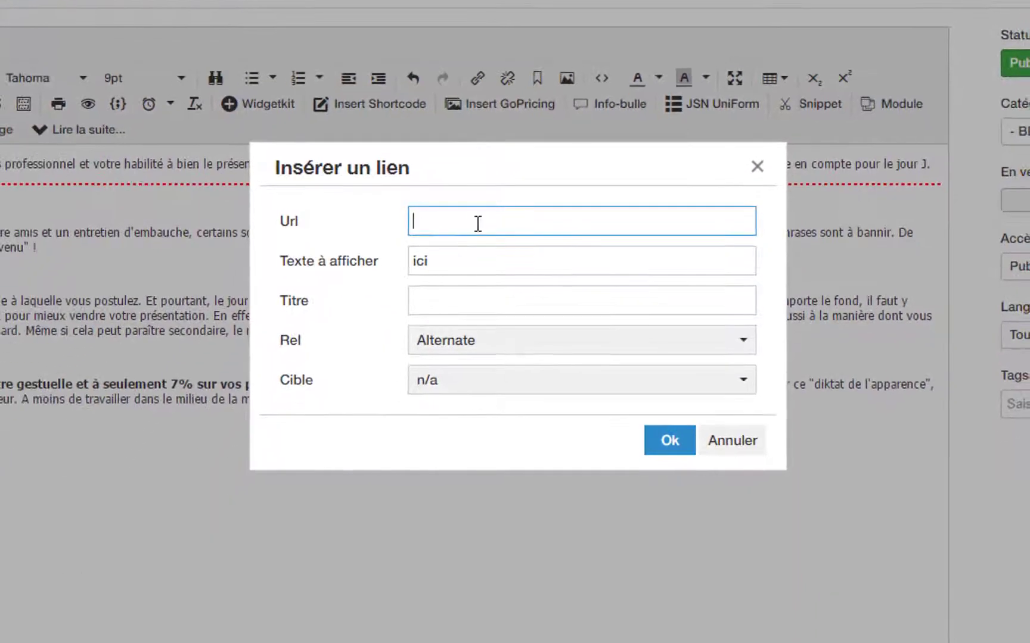
right_click(476, 224)
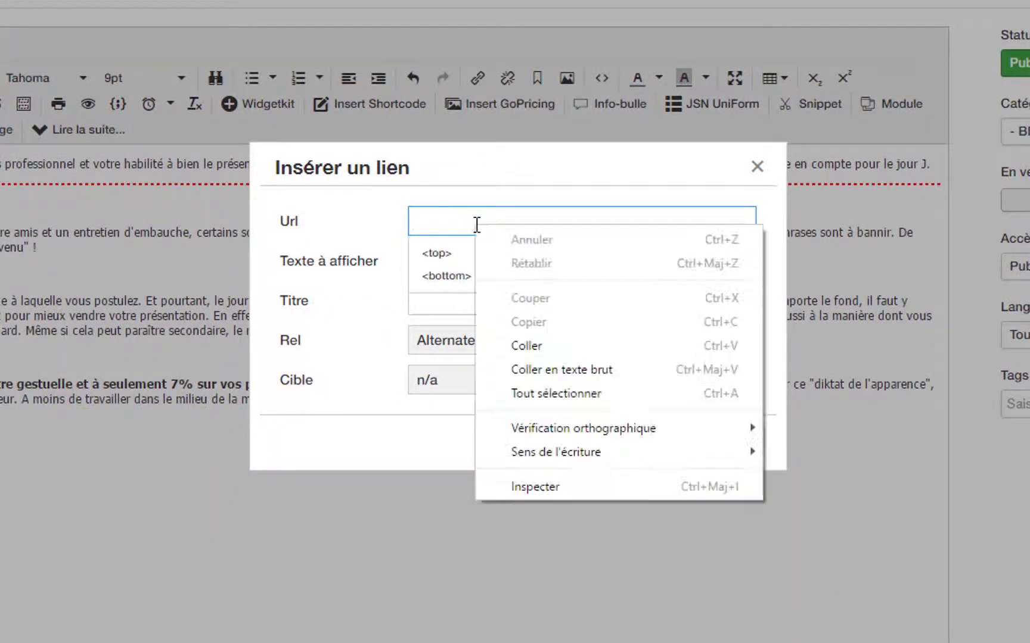
left_click(581, 346)
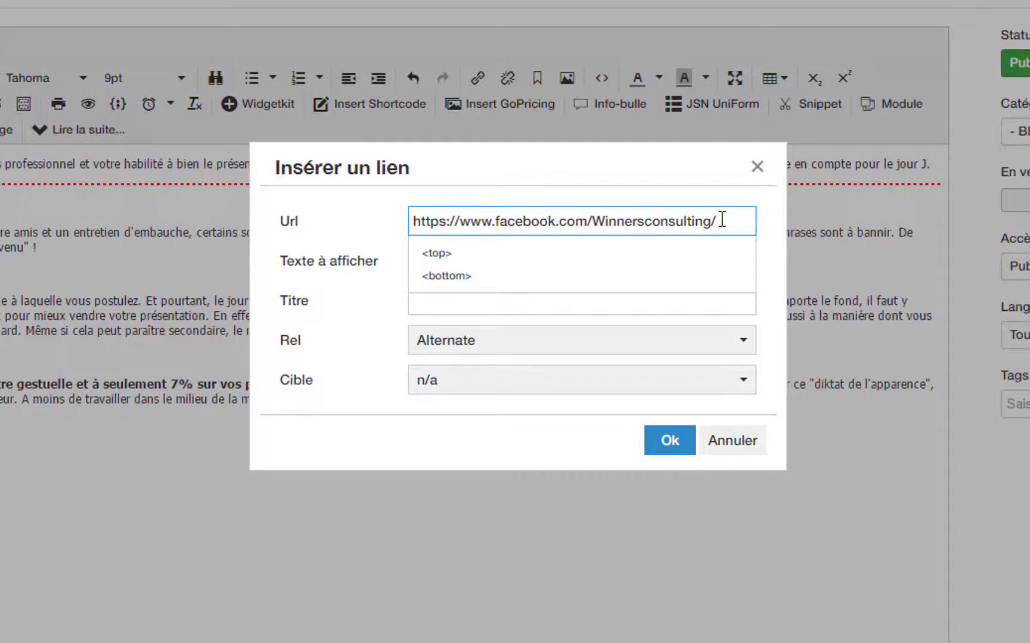
left_click(365, 216)
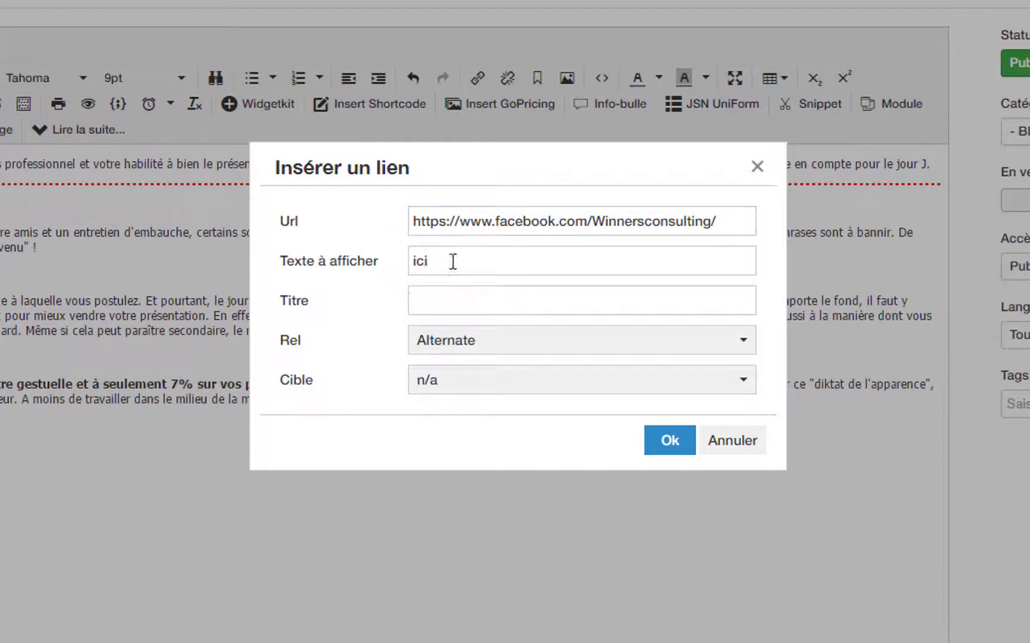
left_click(456, 309)
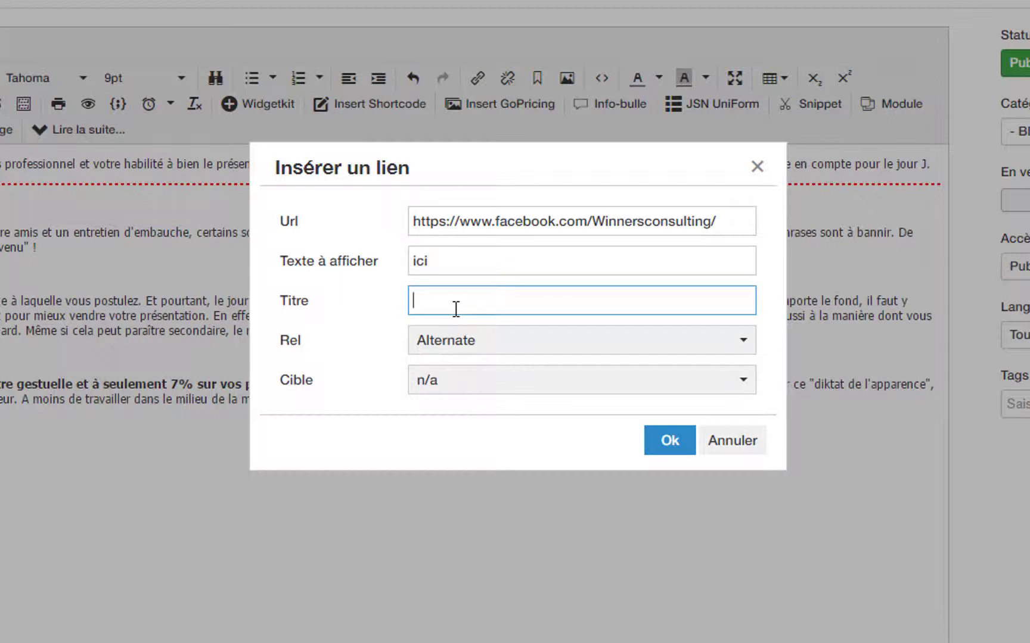
type("Facebook")
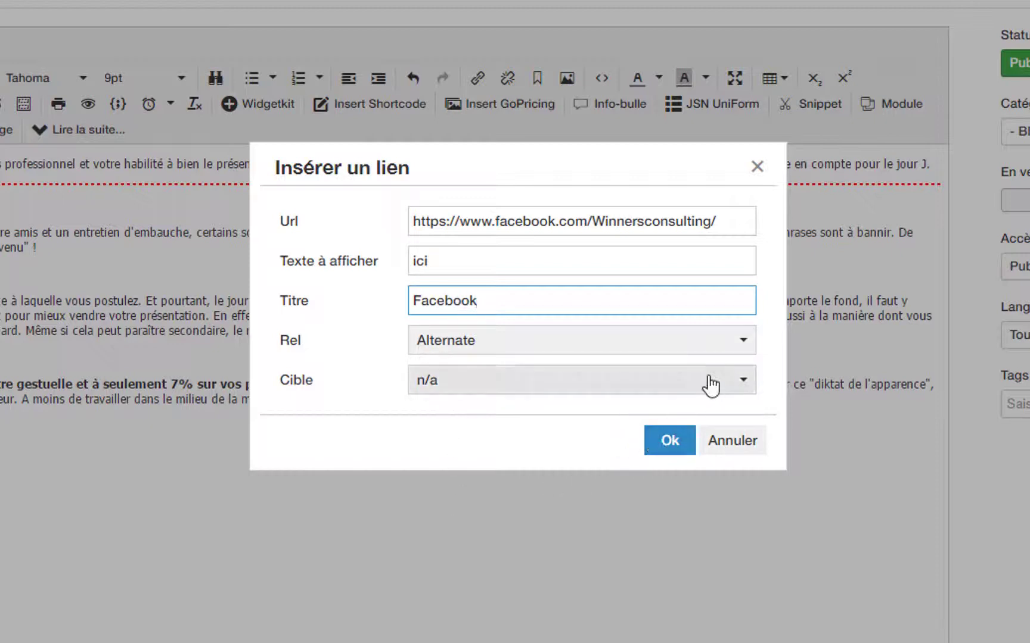
left_click(709, 379)
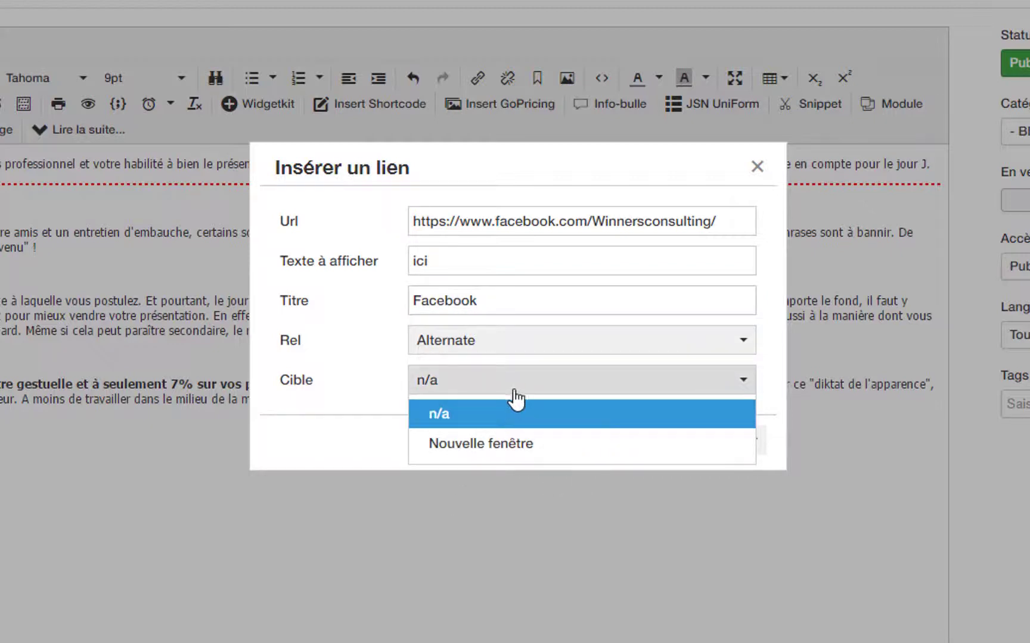
left_click(481, 444)
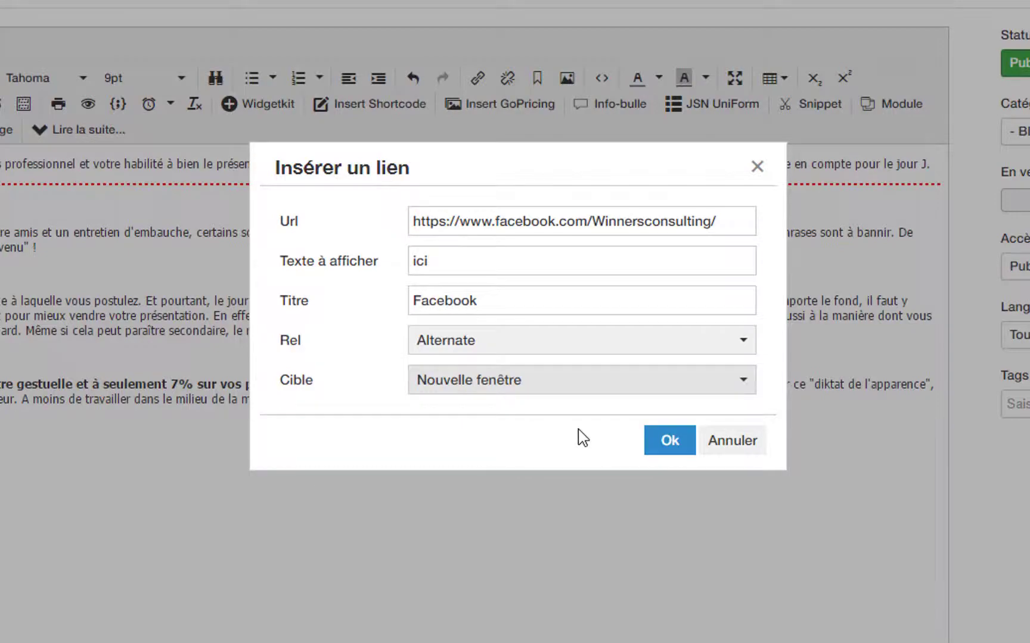
left_click(662, 443)
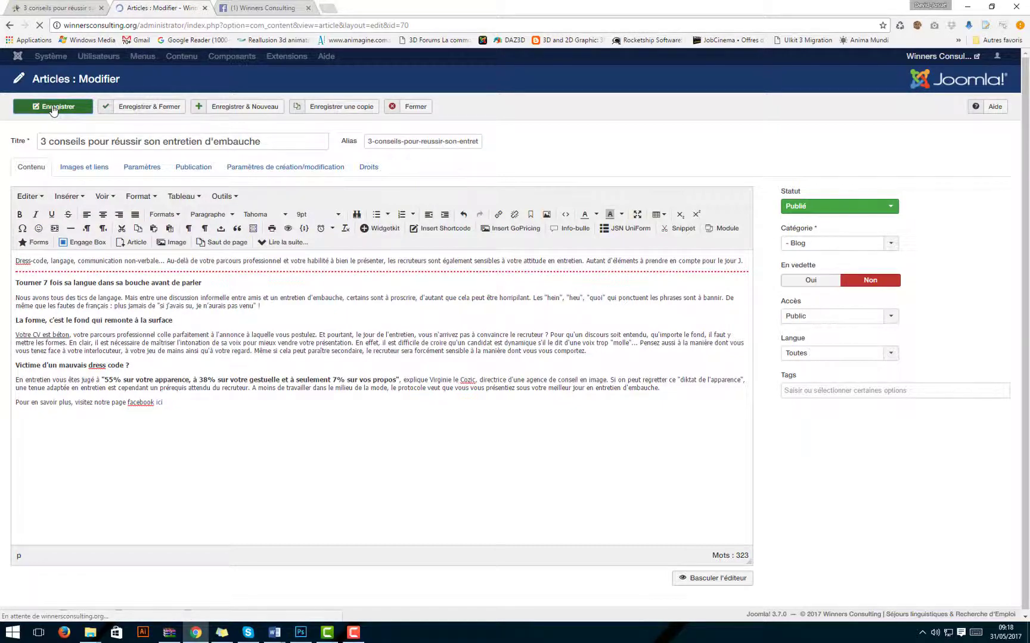
Step: Reload the published article page and test the closing "ici" link, checking the Winners Consulting Facebook page it opens
left_click(62, 7)
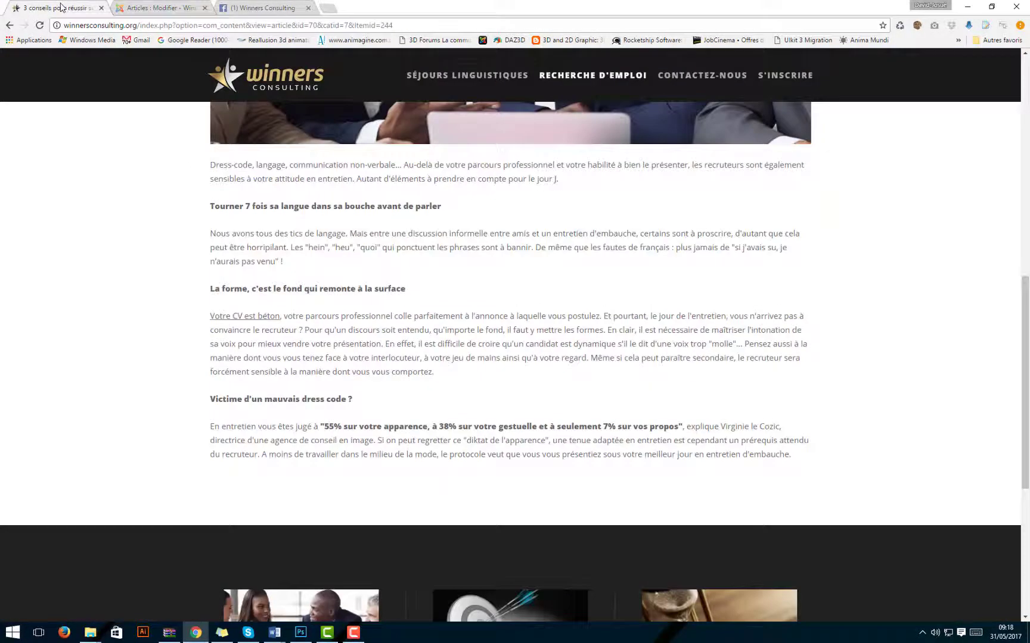
key("F5")
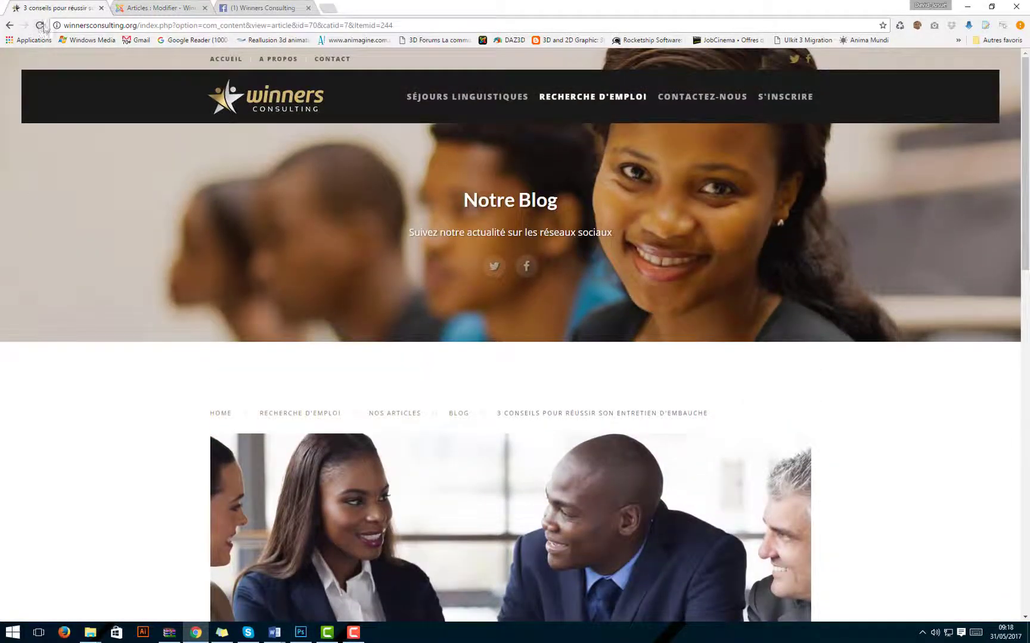
left_click(39, 26)
scroll(236, 238, "down", 15)
scroll(515, 358, "up", 6)
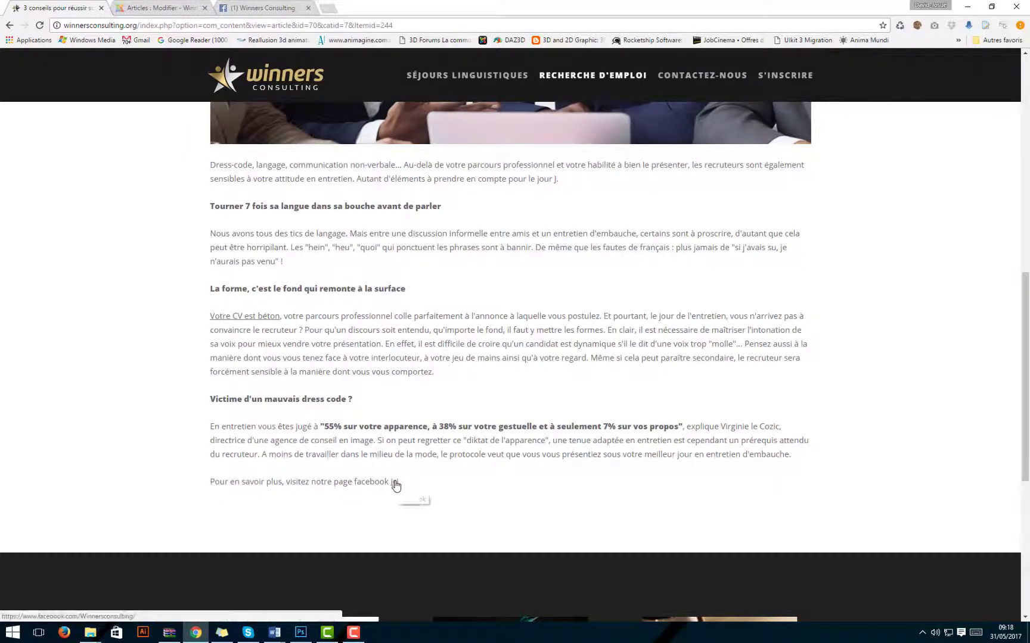
left_click(394, 484)
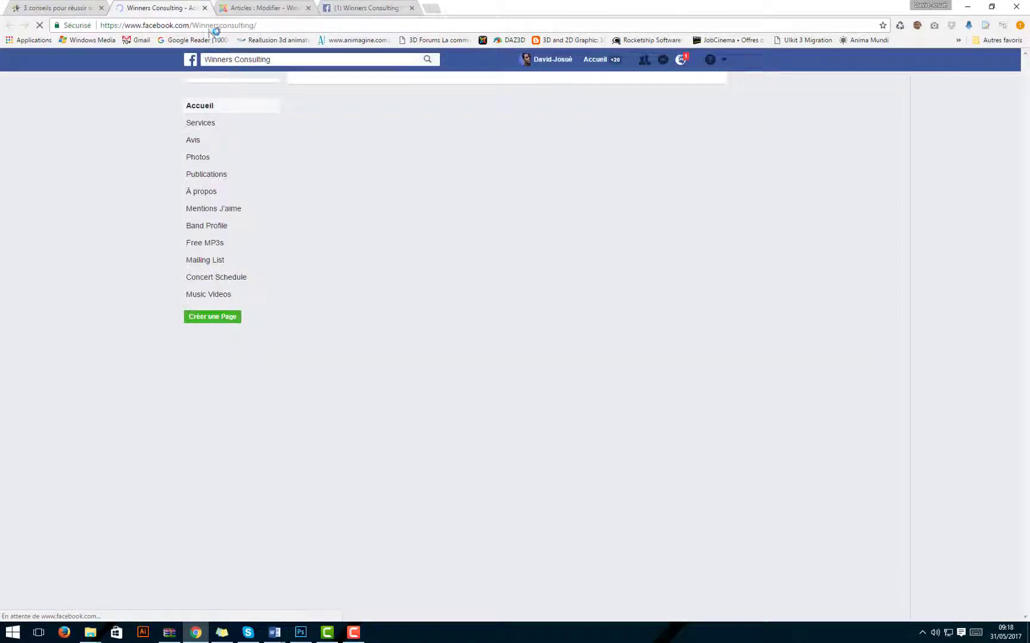
scroll(337, 189, "down", 5)
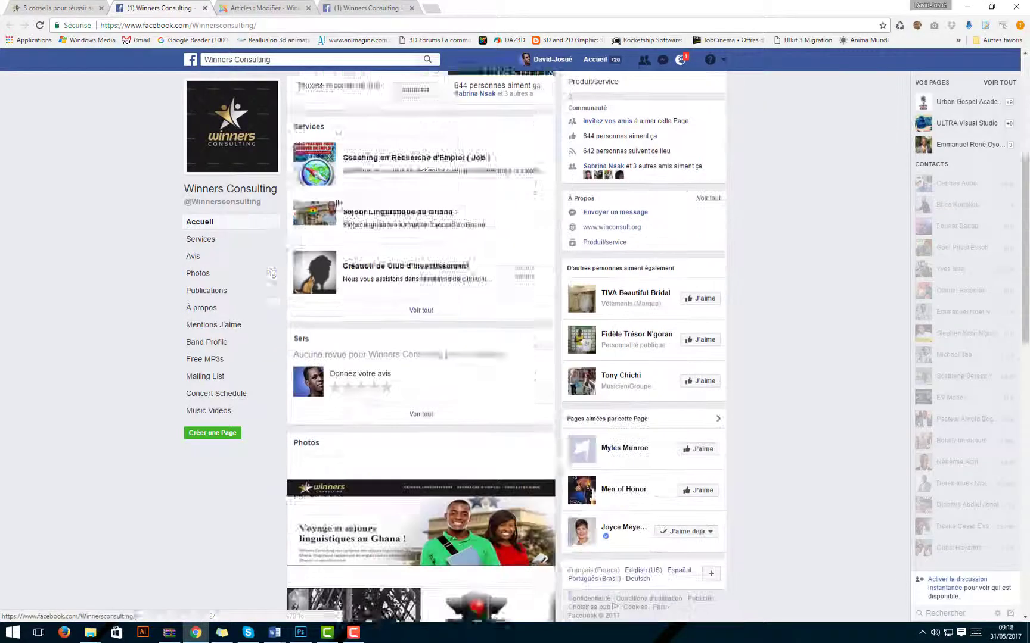
scroll(286, 167, "up", 5)
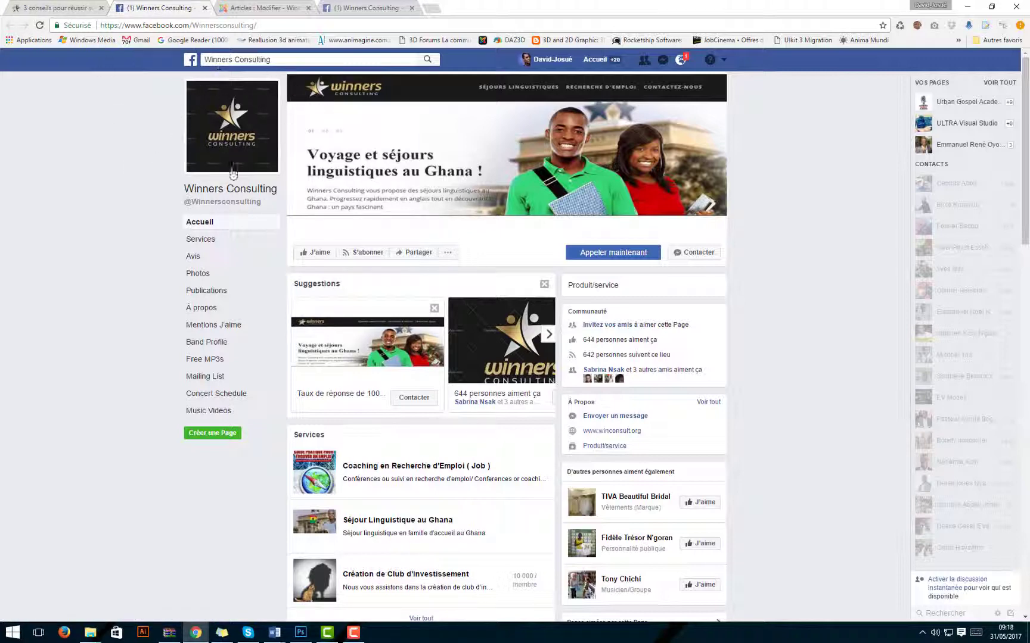
Step: Return to the Joomla editor, then save and close the article "3 conseils pour réussir son entretien d'embauche"
left_click(65, 7)
left_click(179, 7)
left_click(234, 9)
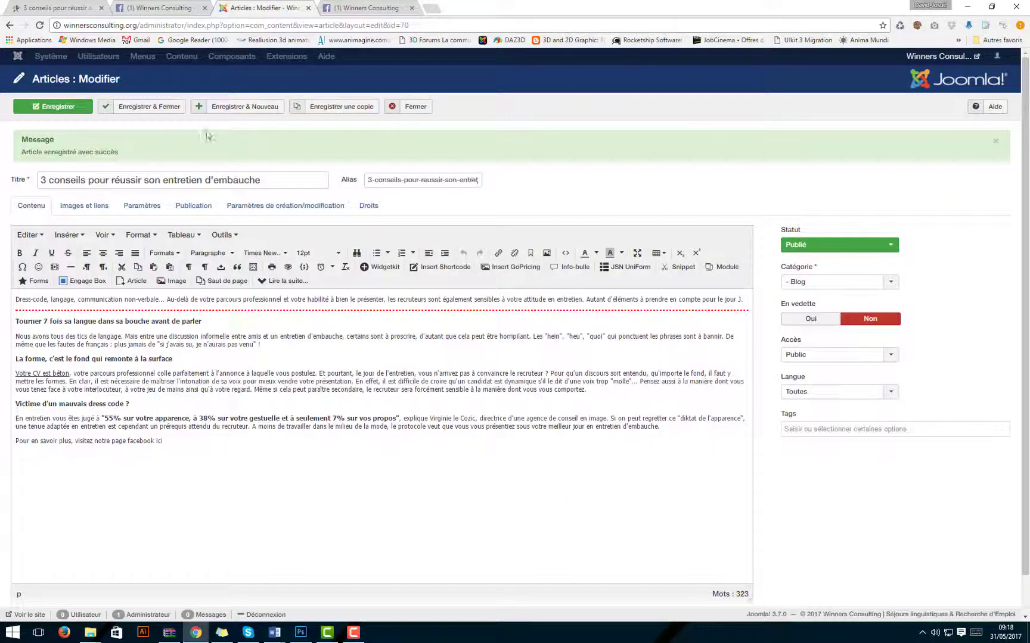
left_click(160, 108)
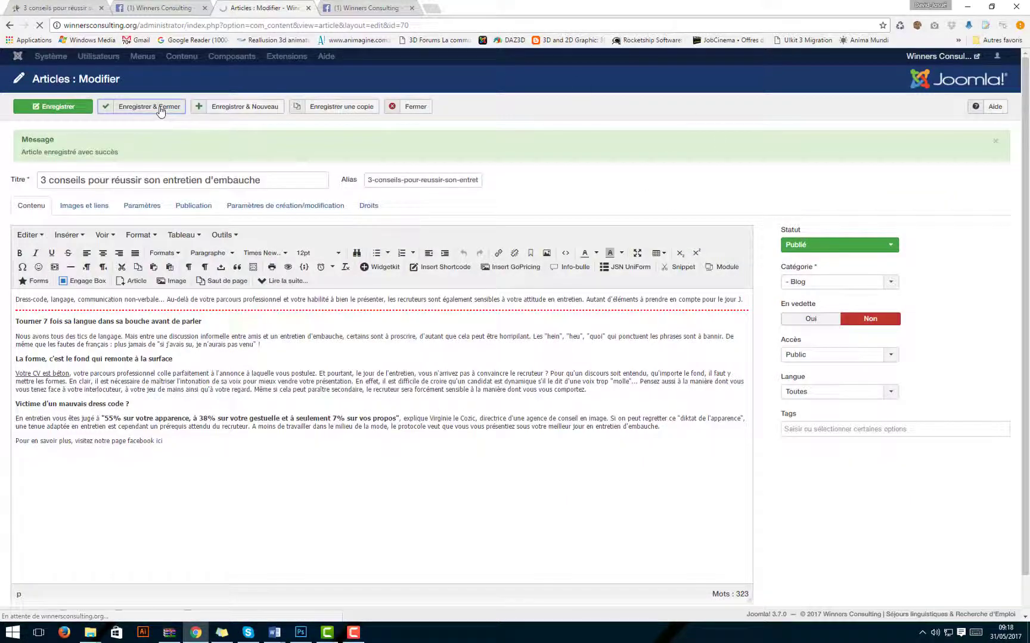